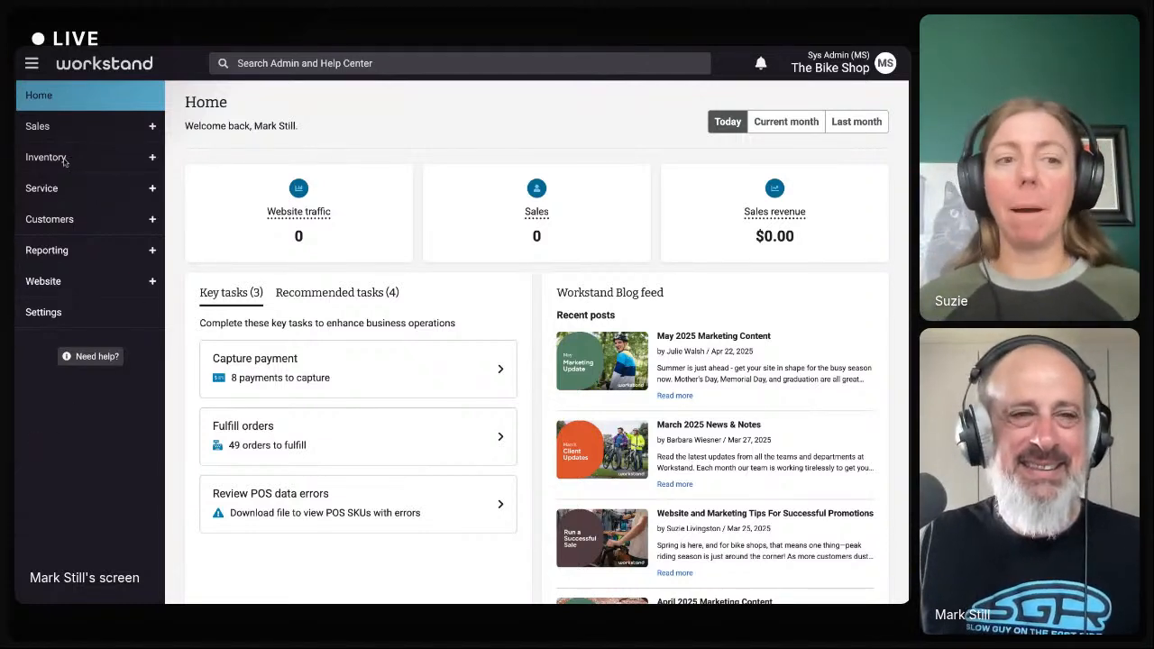
# Open the inventory products page and list the products with model year 2023.
pyautogui.click(46, 158)
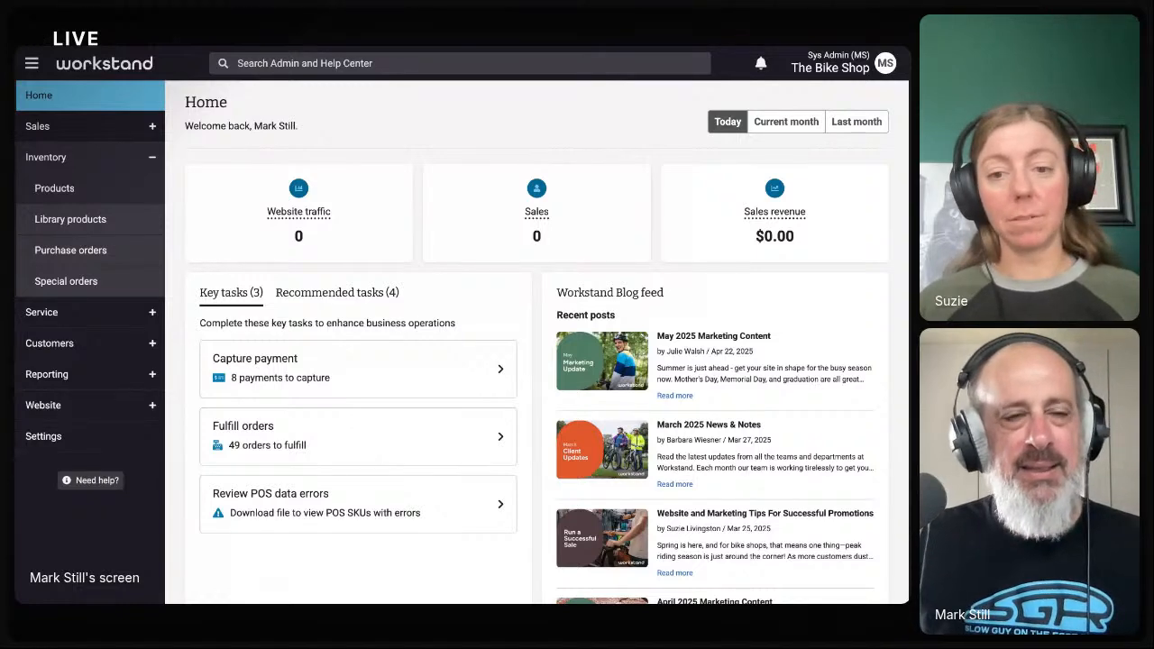
pyautogui.click(55, 189)
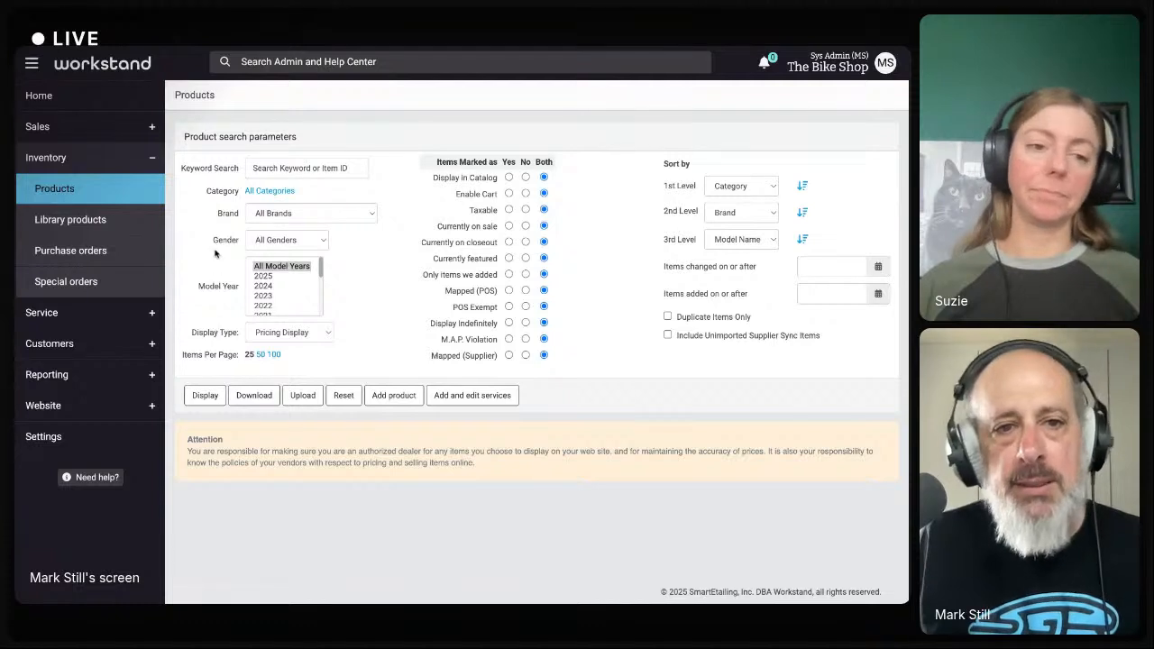
pyautogui.click(263, 168)
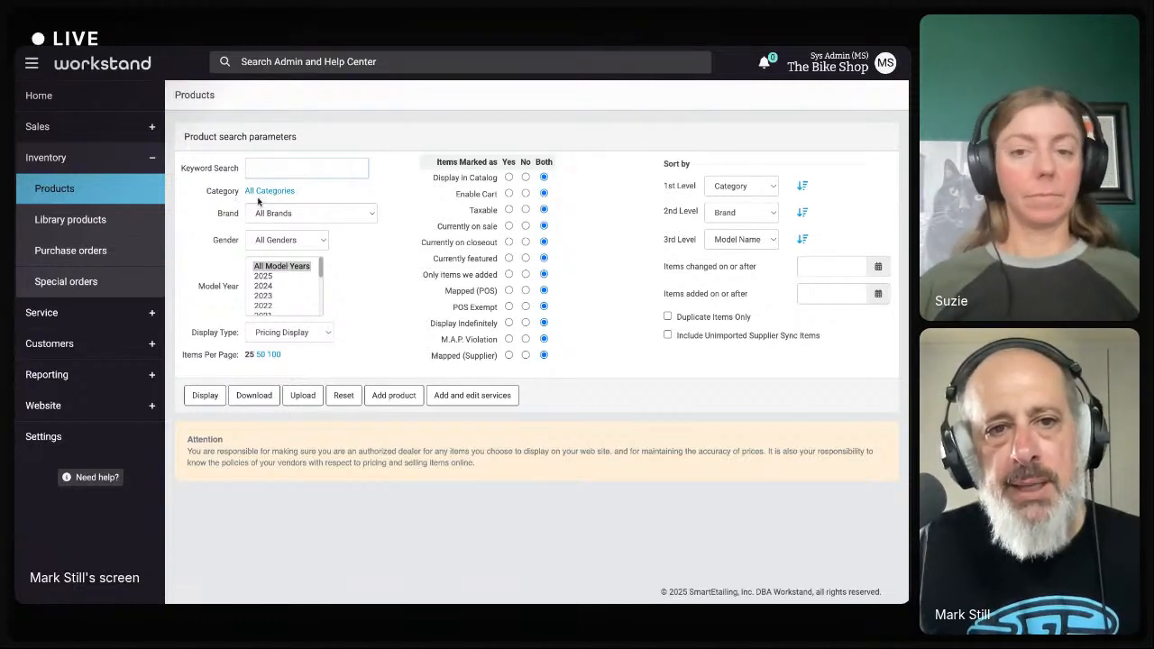
pyautogui.tripleClick(193, 333)
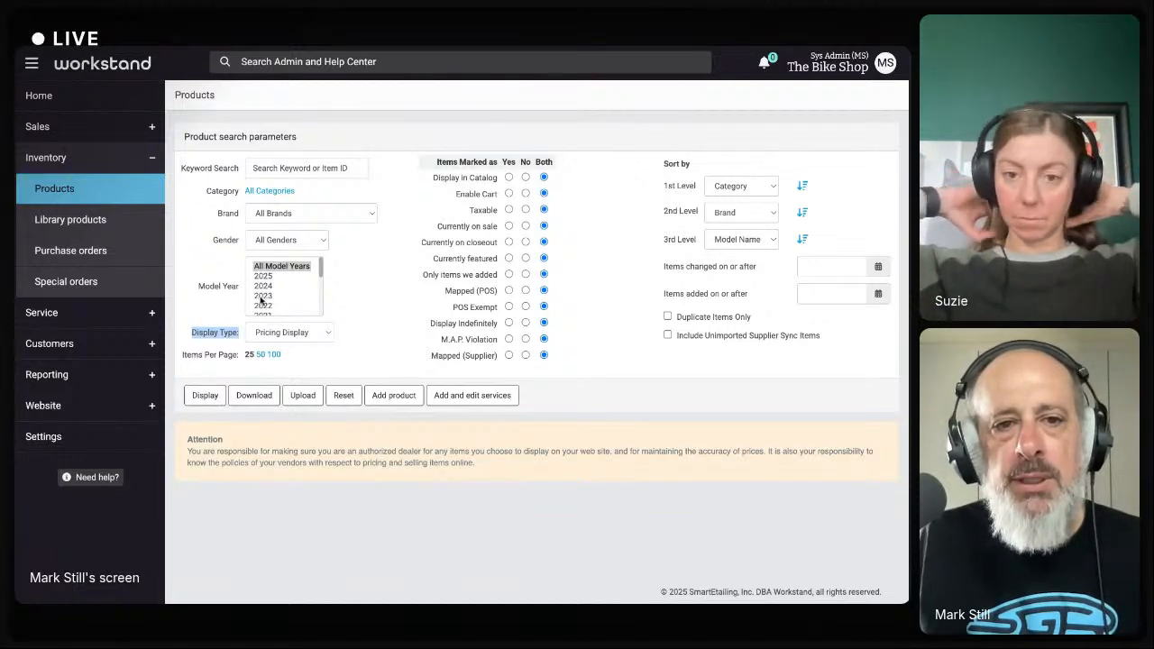
pyautogui.click(263, 296)
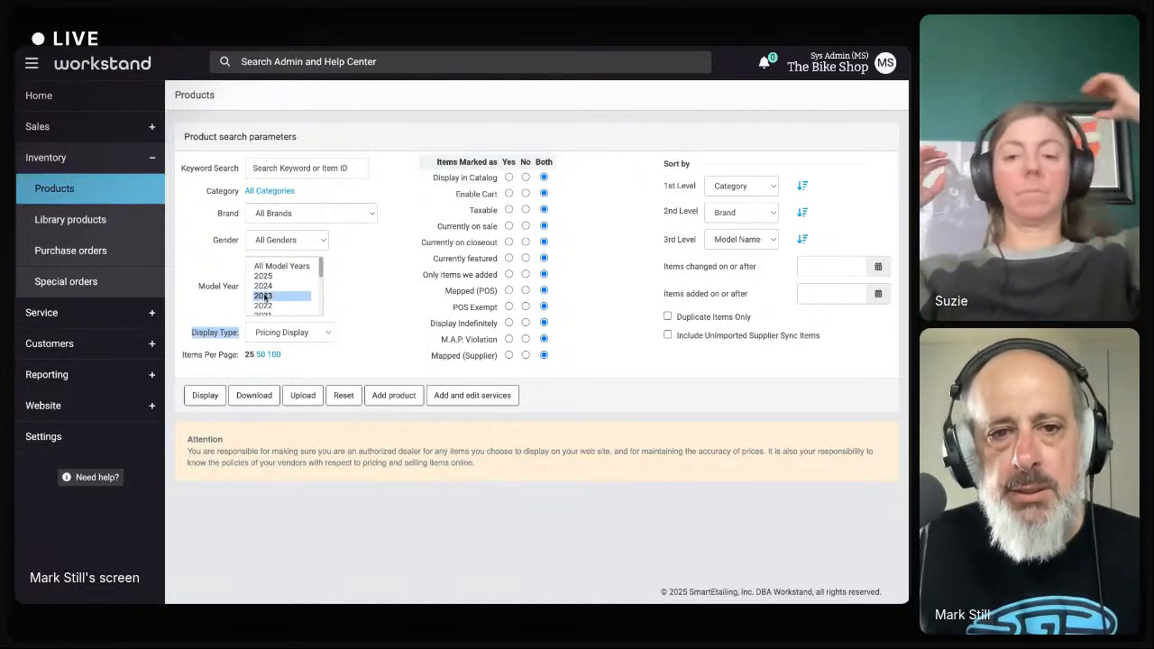
pyautogui.click(211, 395)
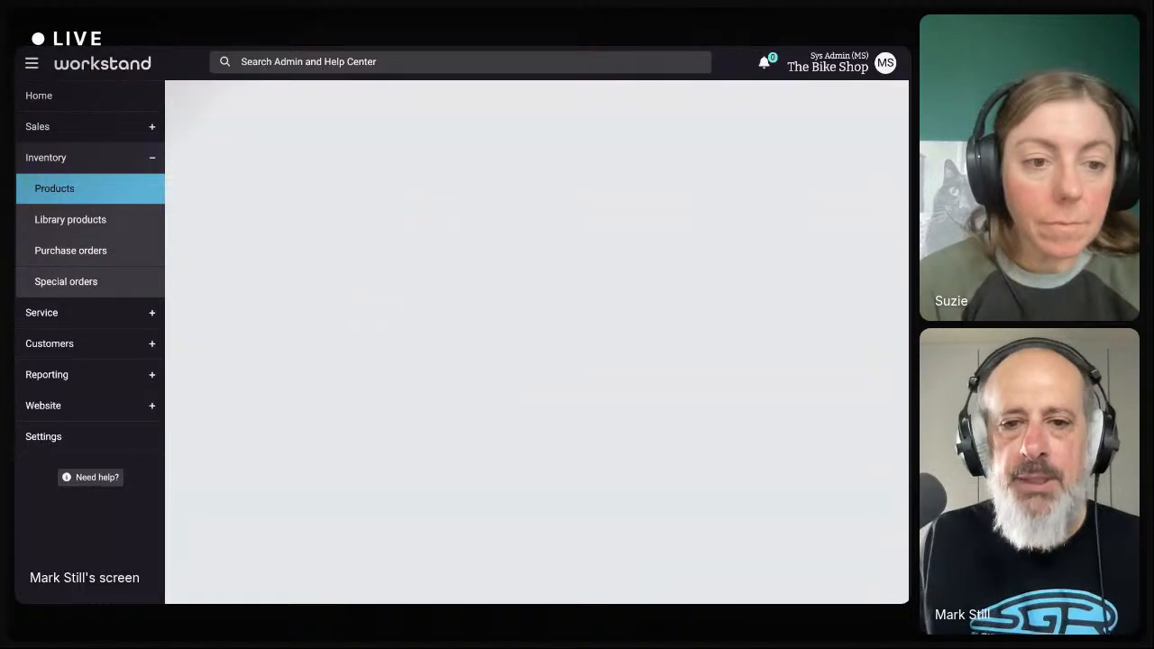
# Enable Ignore M.A.P. for the Thule Yepp Nexxt2 Maxi RM in the pricing list and confirm the selection.
pyautogui.scroll(-1, 336, 441)
pyautogui.scroll(-3, 336, 440)
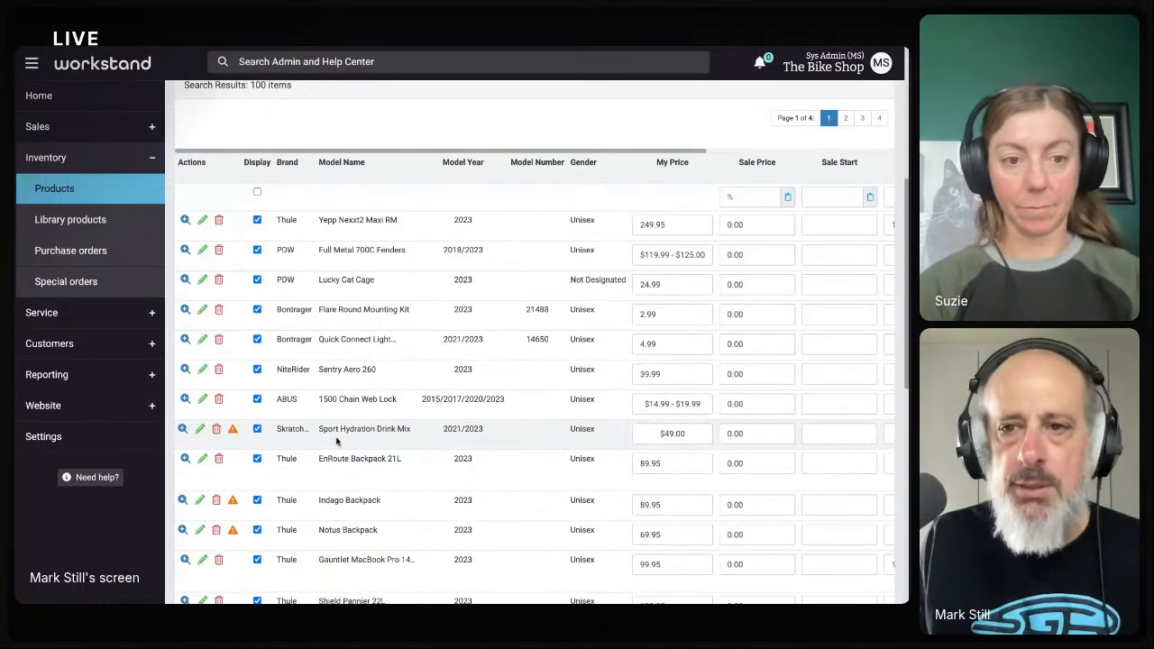
pyautogui.scroll(1, 381, 367)
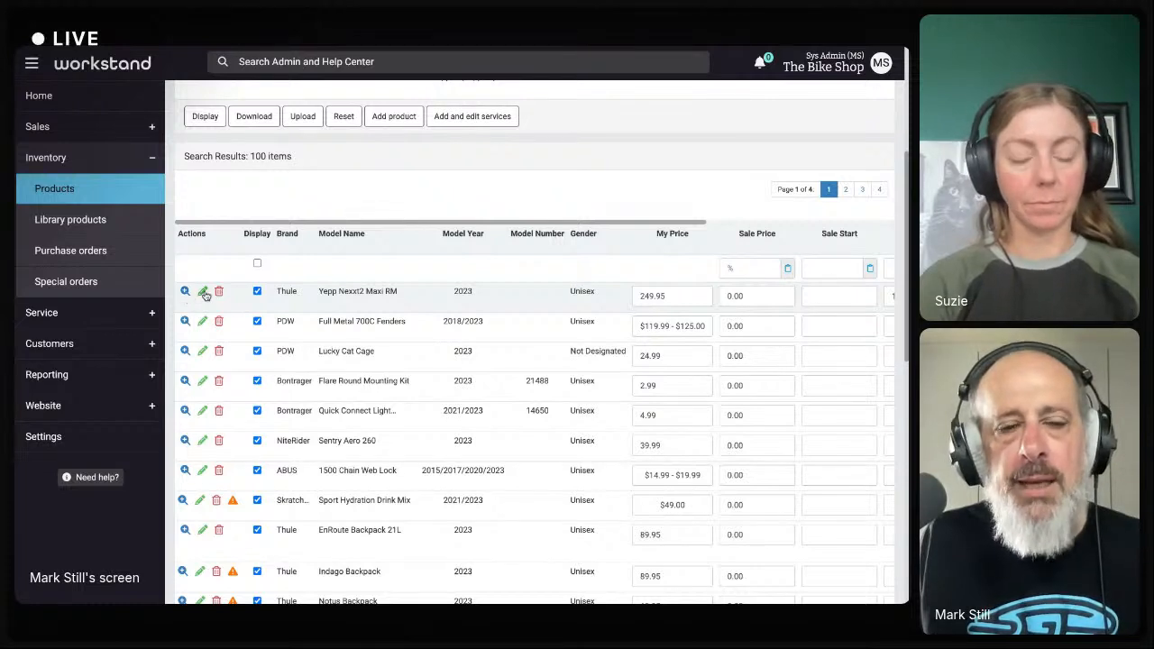
pyautogui.click(257, 292)
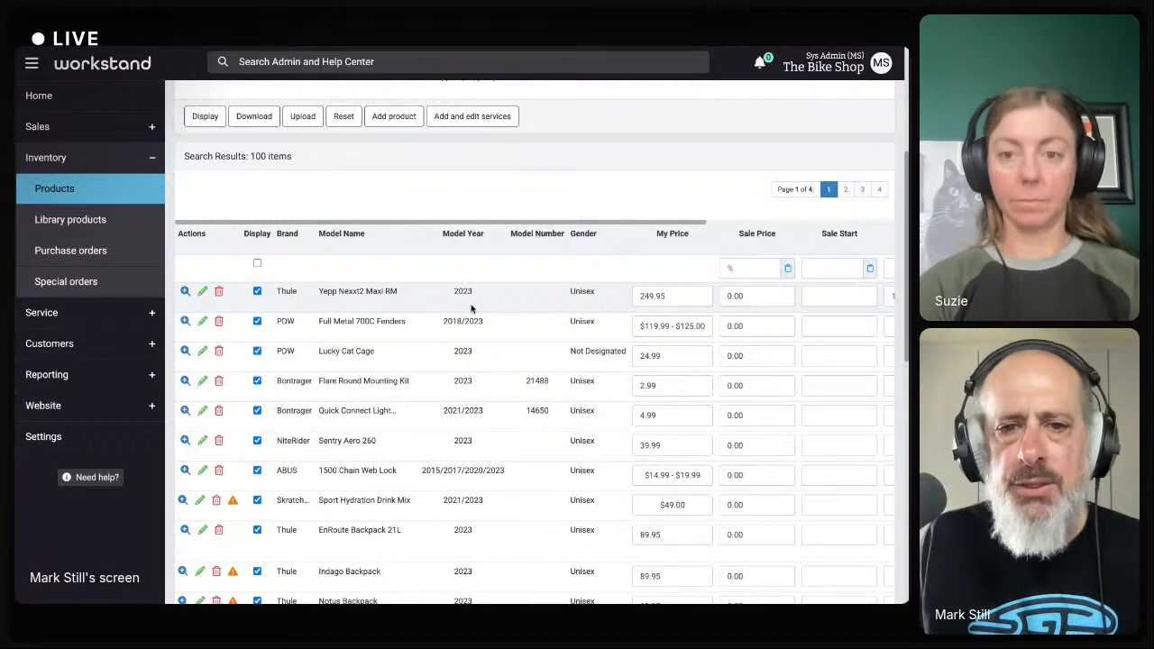
pyautogui.hscroll(1, 475, 308)
pyautogui.hscroll(5, 482, 303)
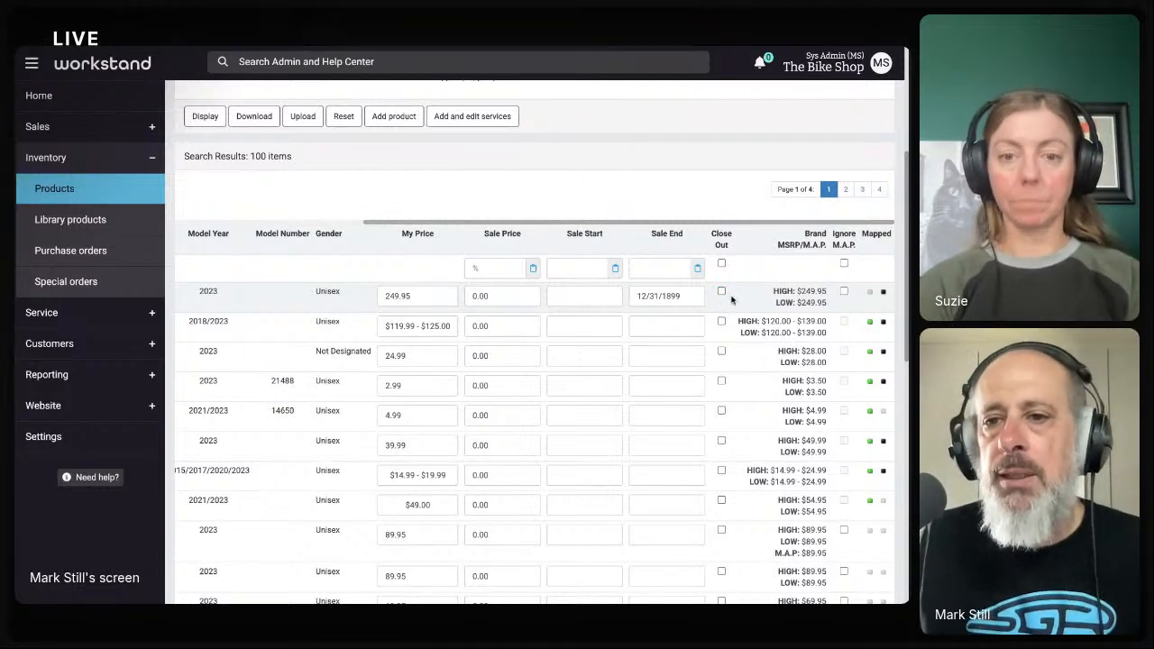
pyautogui.click(844, 293)
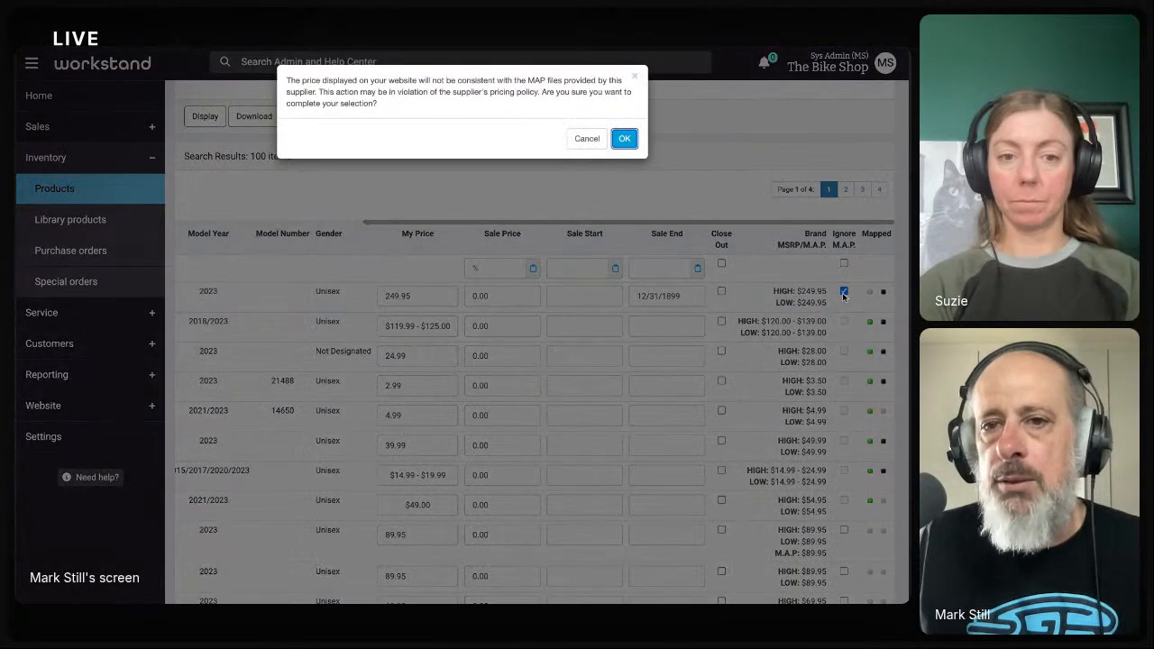
pyautogui.click(620, 143)
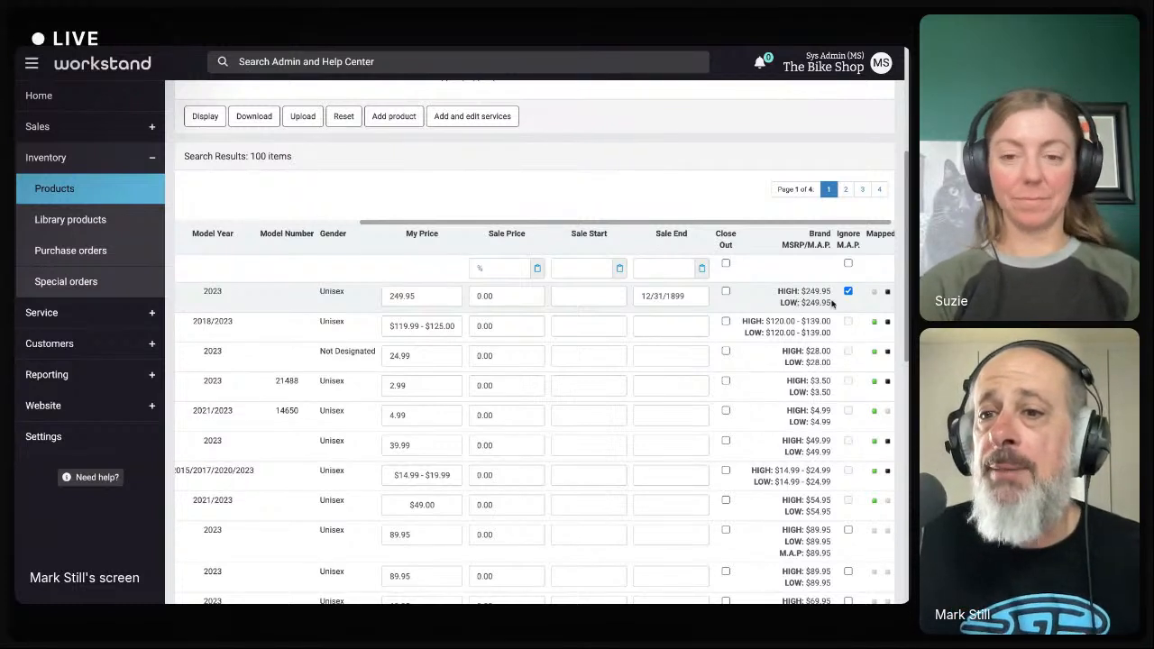
# Redisplay the 2023 products with the Featured Display type.
pyautogui.hscroll(1, 831, 303)
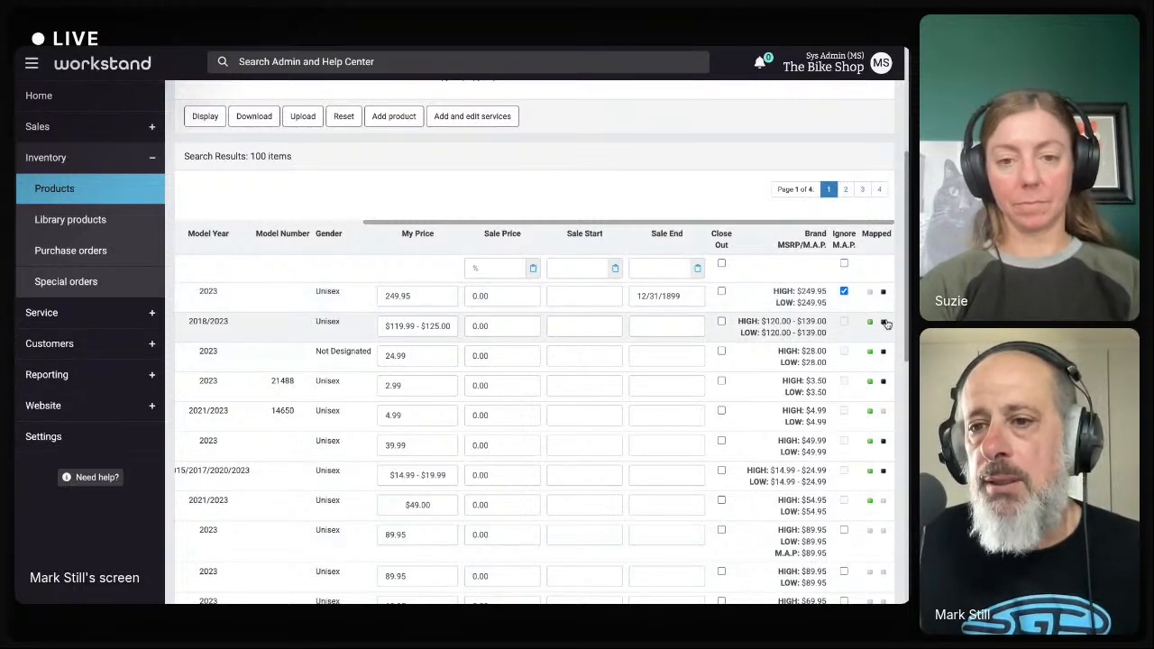
pyautogui.hscroll(-3, 594, 315)
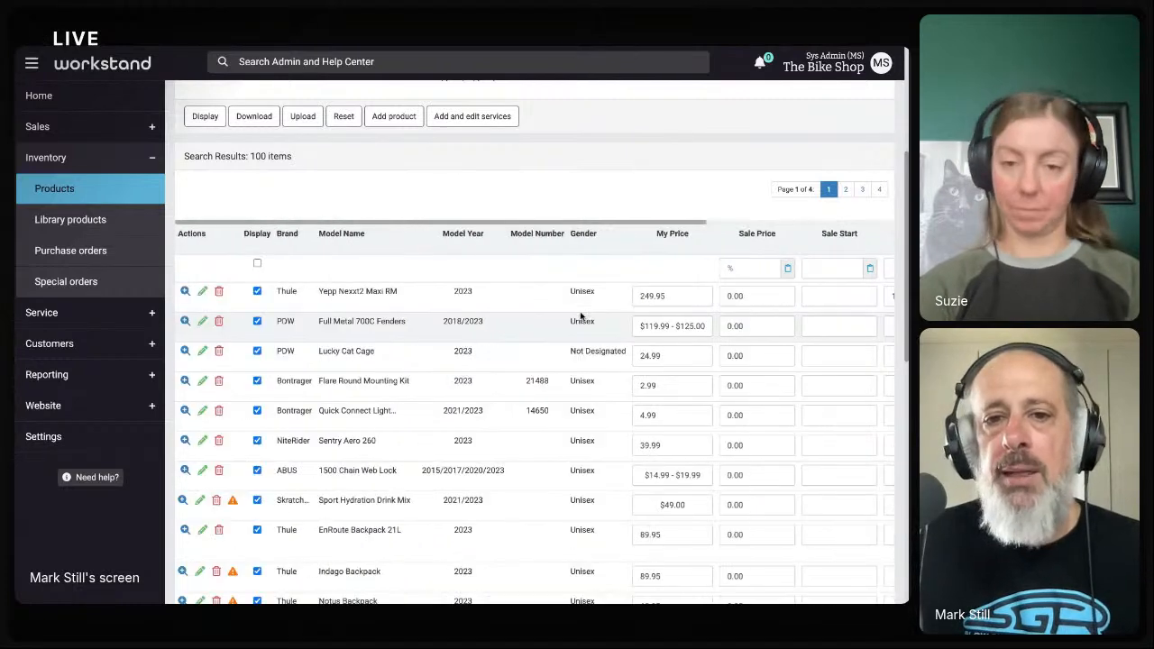
pyautogui.scroll(1, 224, 310)
pyautogui.scroll(3, 224, 310)
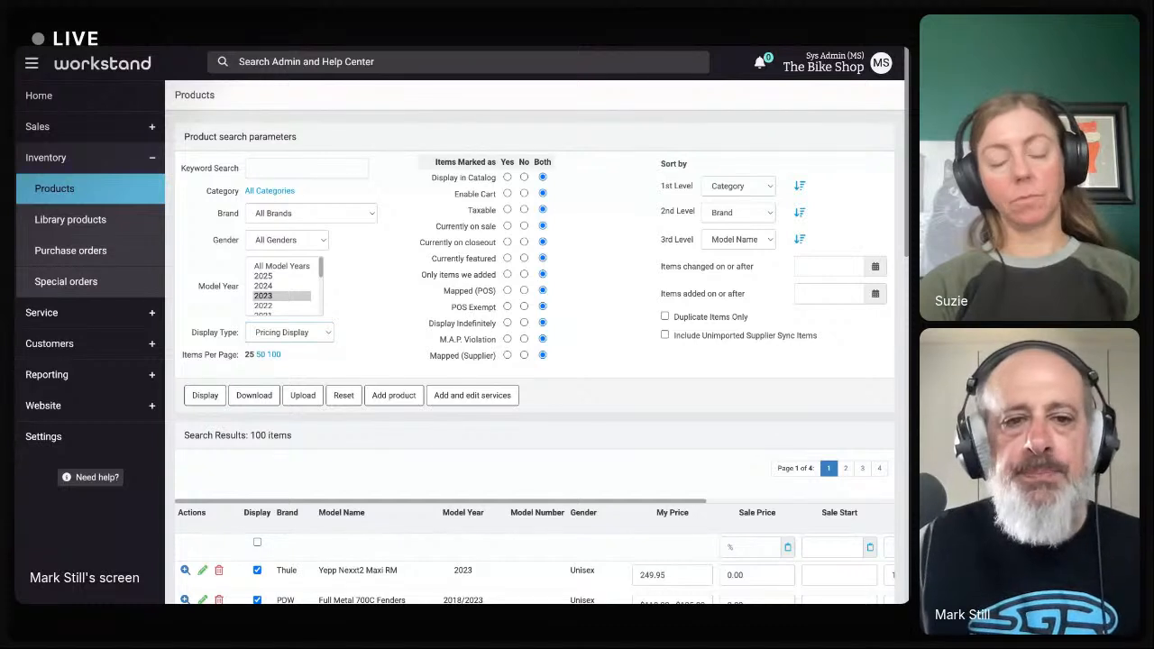
pyautogui.click(277, 352)
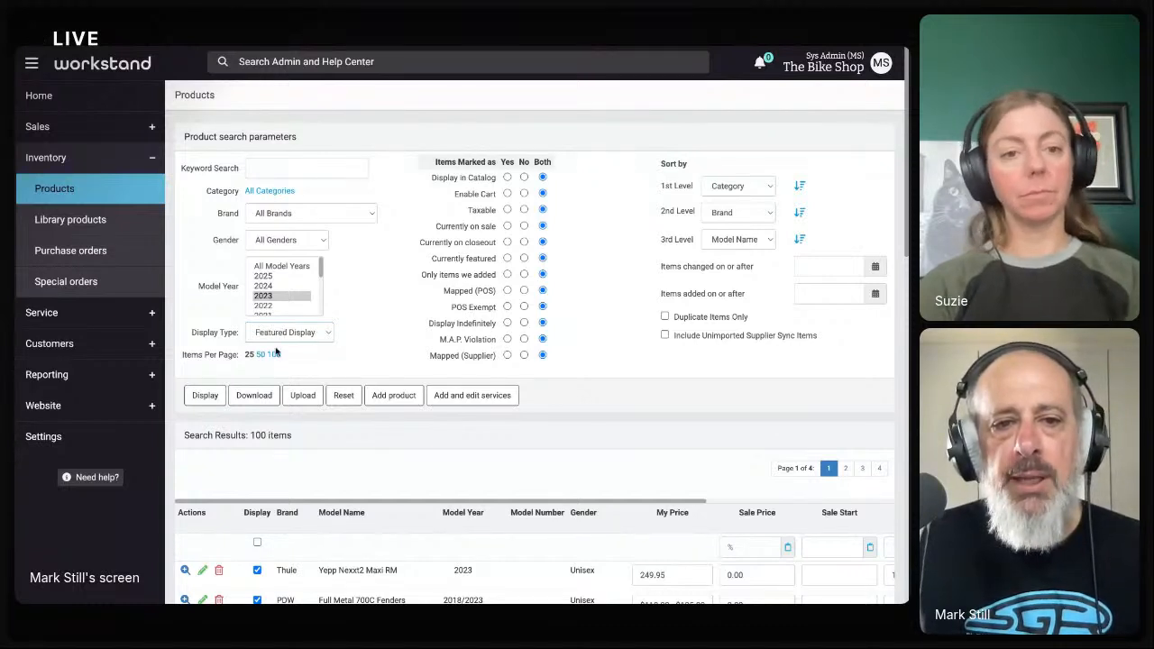
pyautogui.click(209, 394)
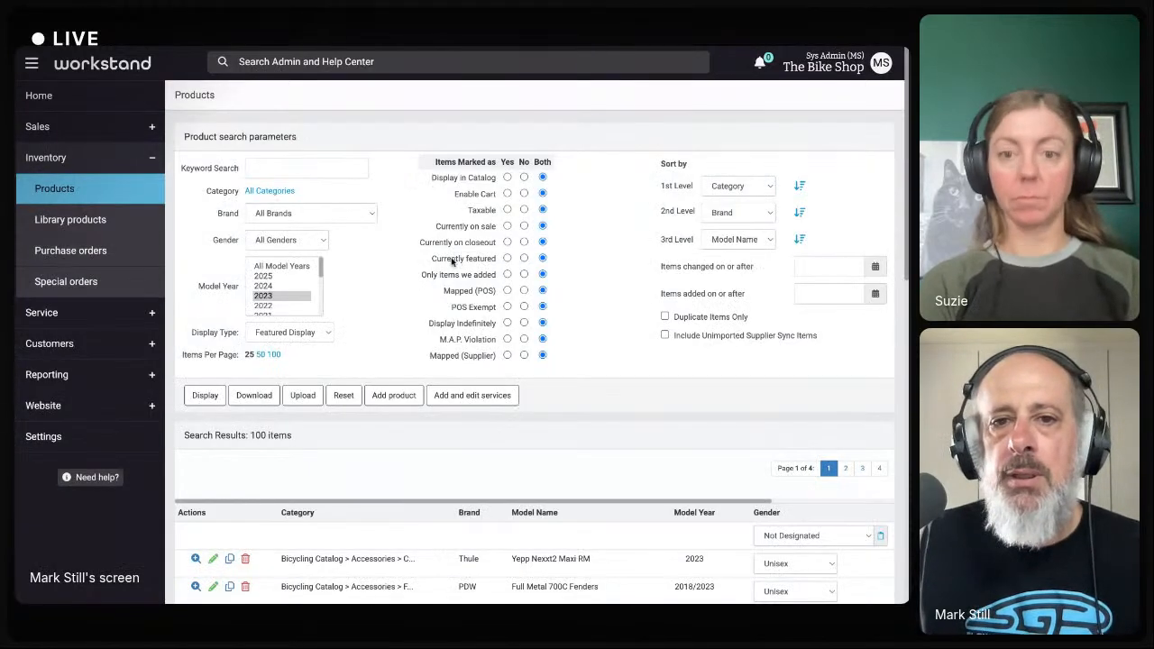
# Examine the Currently featured filter and the gender, display, featured, ID and mapped columns of the 2023 product list.
pyautogui.moveTo(444, 258); pyautogui.dragTo(496, 259)
pyautogui.scroll(-2, 478, 297)
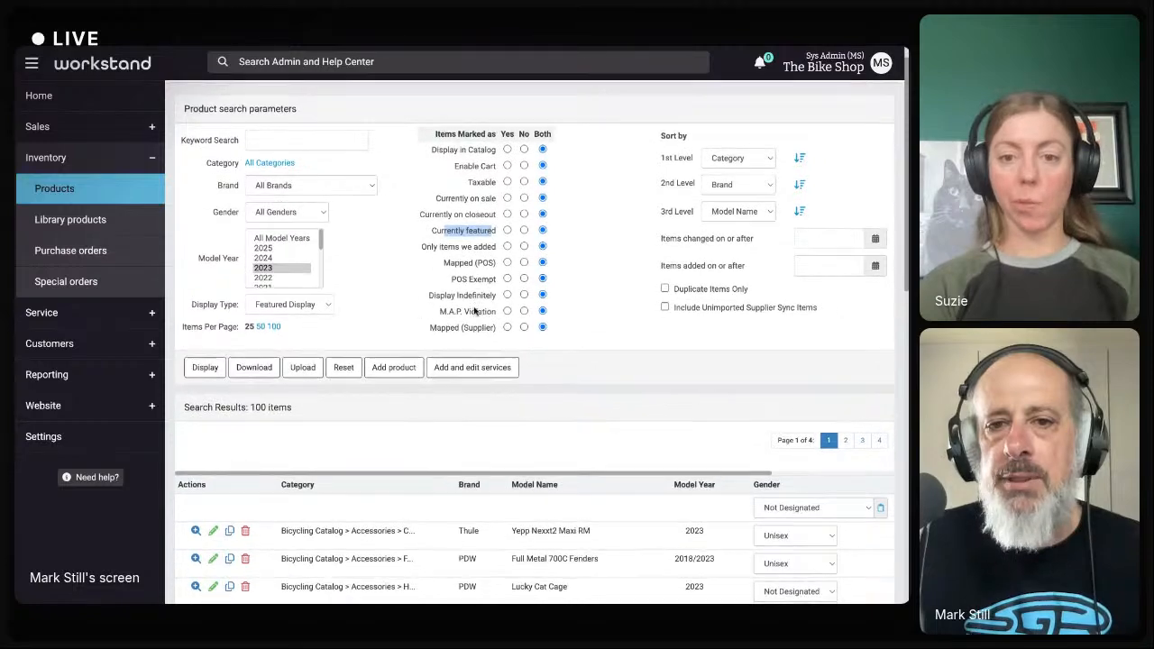
pyautogui.scroll(-5, 475, 310)
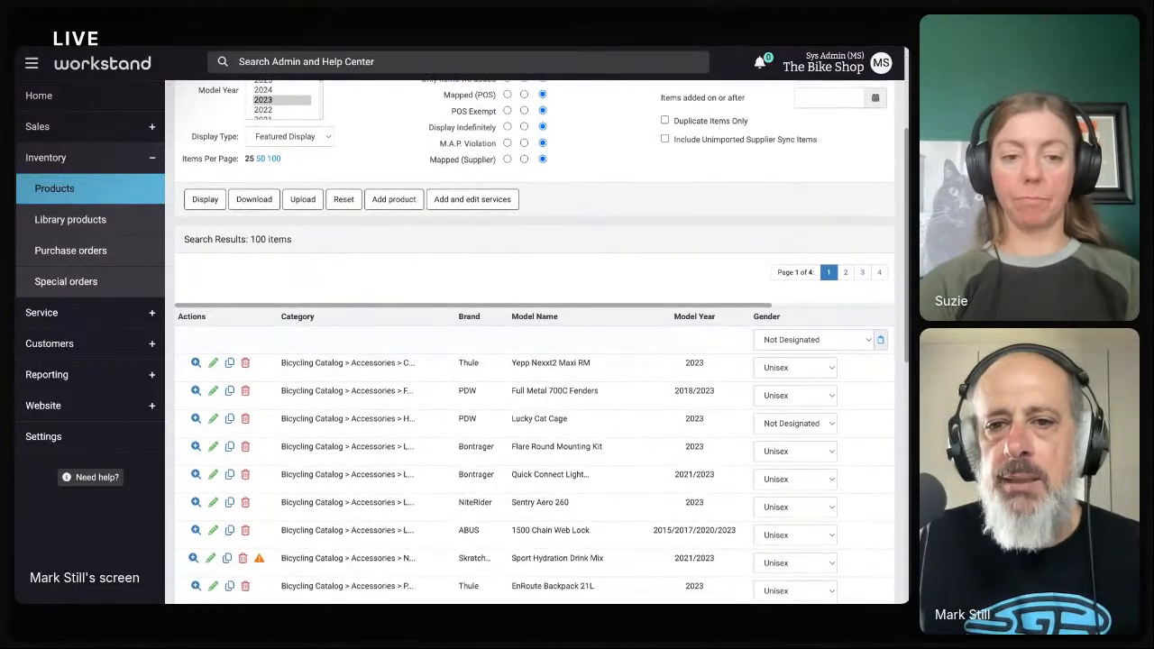
pyautogui.scroll(-3, 460, 372)
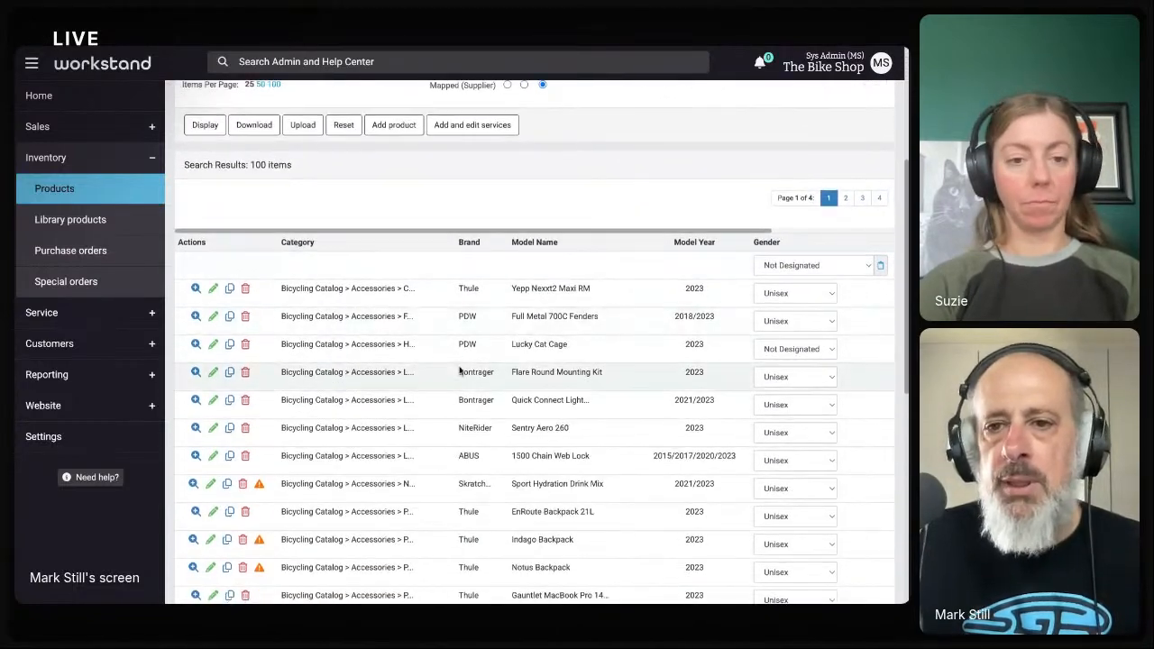
pyautogui.hscroll(3, 459, 371)
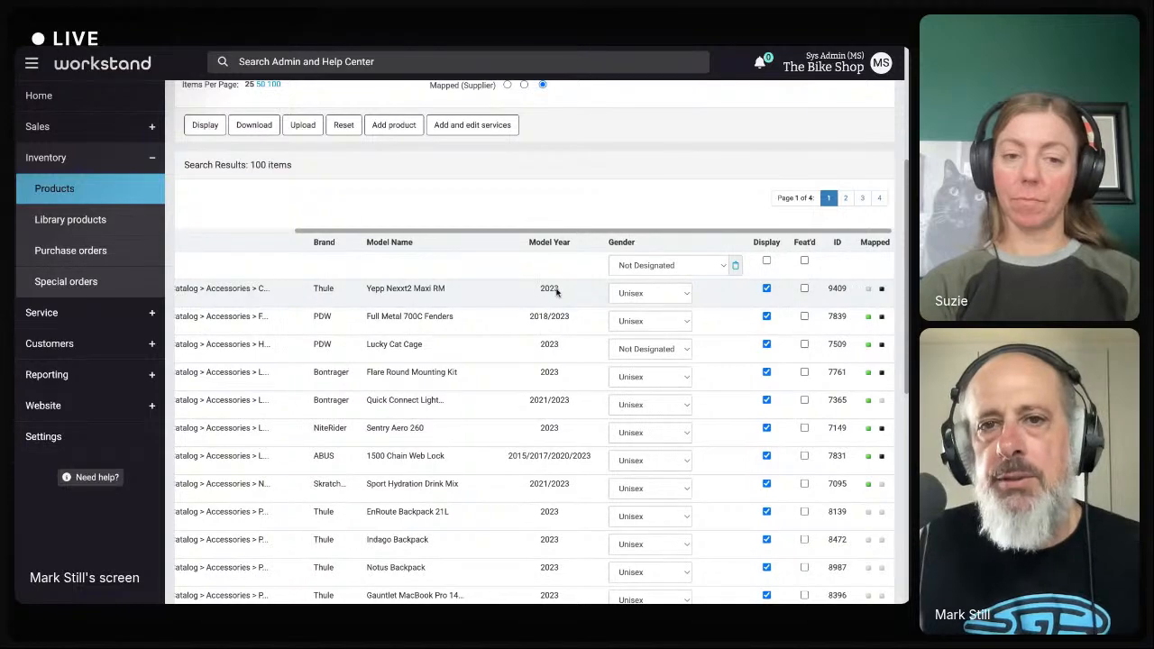
pyautogui.scroll(3, 556, 289)
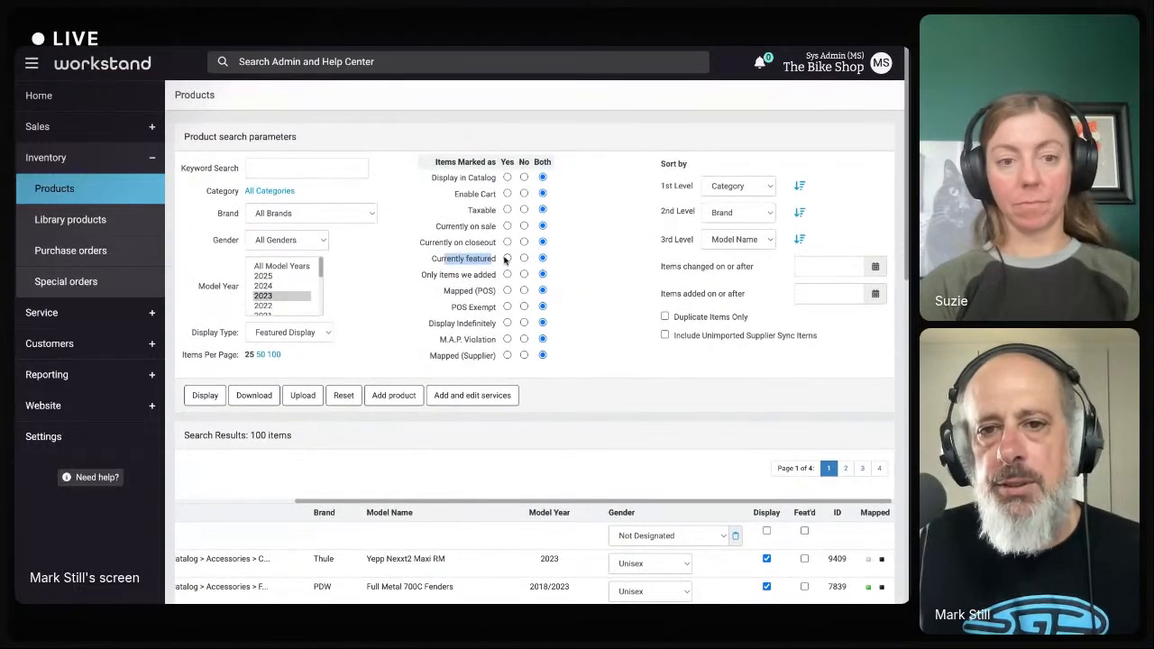
pyautogui.scroll(-4, 567, 387)
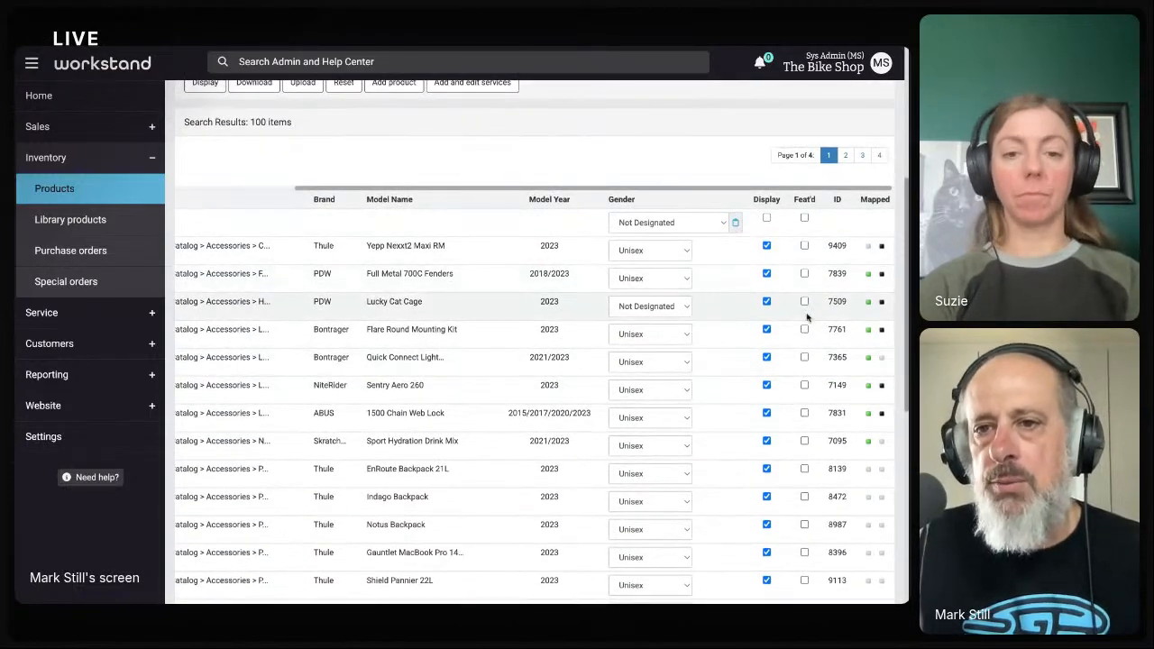
pyautogui.hscroll(-4, 618, 315)
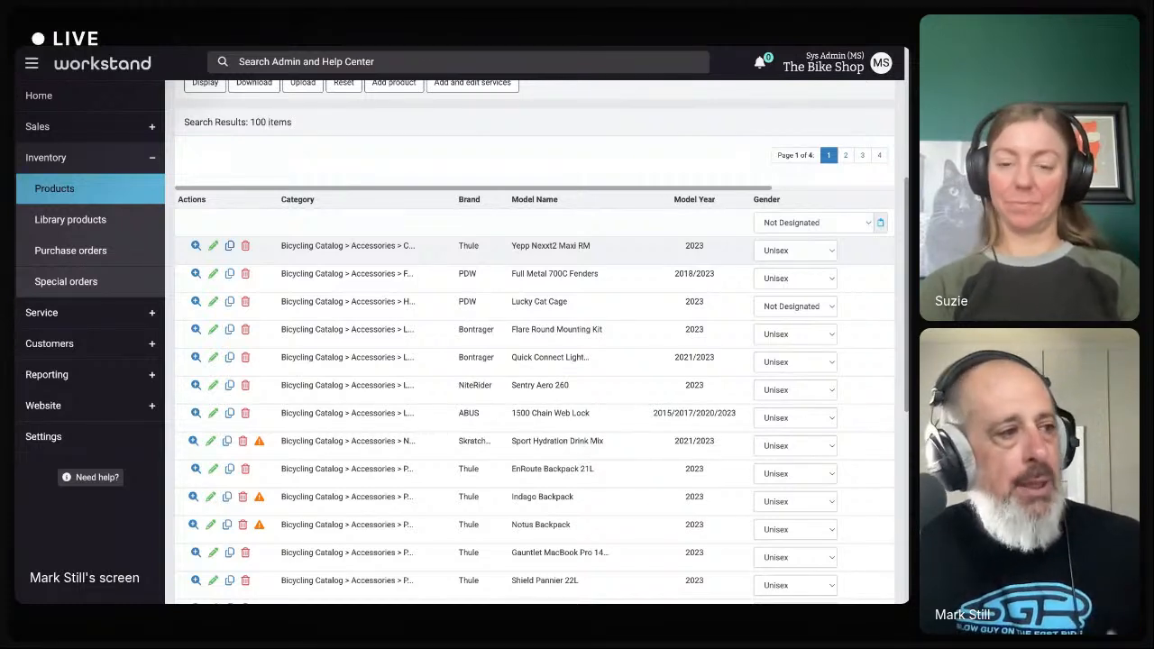
pyautogui.hscroll(3, 326, 251)
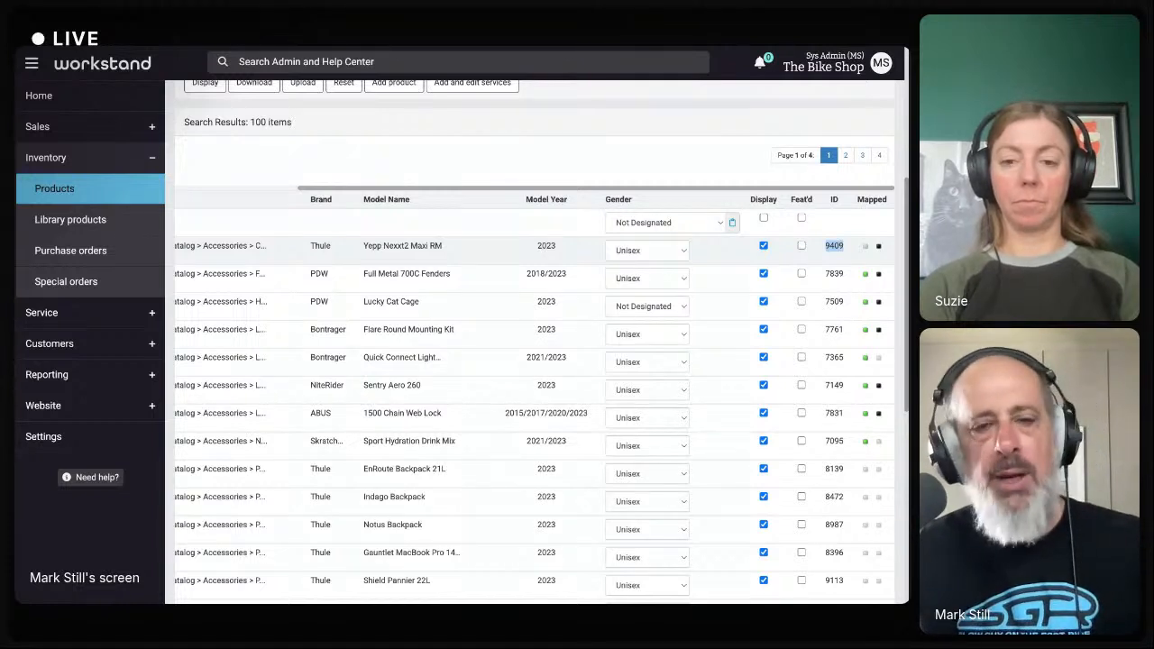
pyautogui.hscroll(-3, 747, 254)
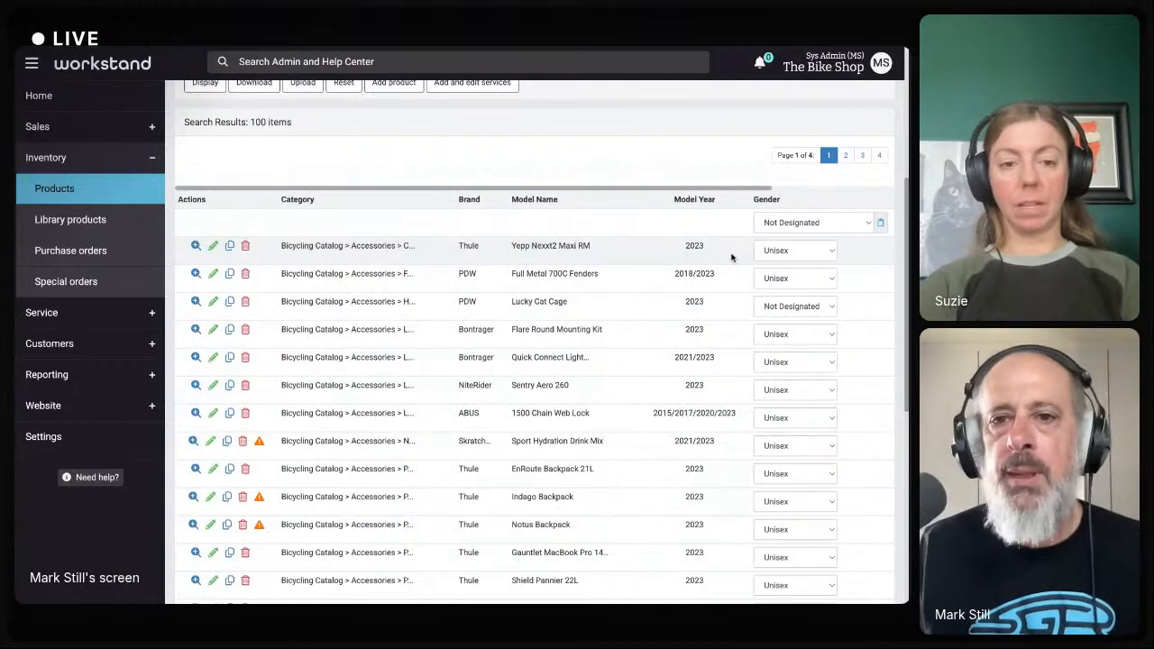
# Redisplay the 2023 products with the Shipping Display type.
pyautogui.scroll(3, 338, 240)
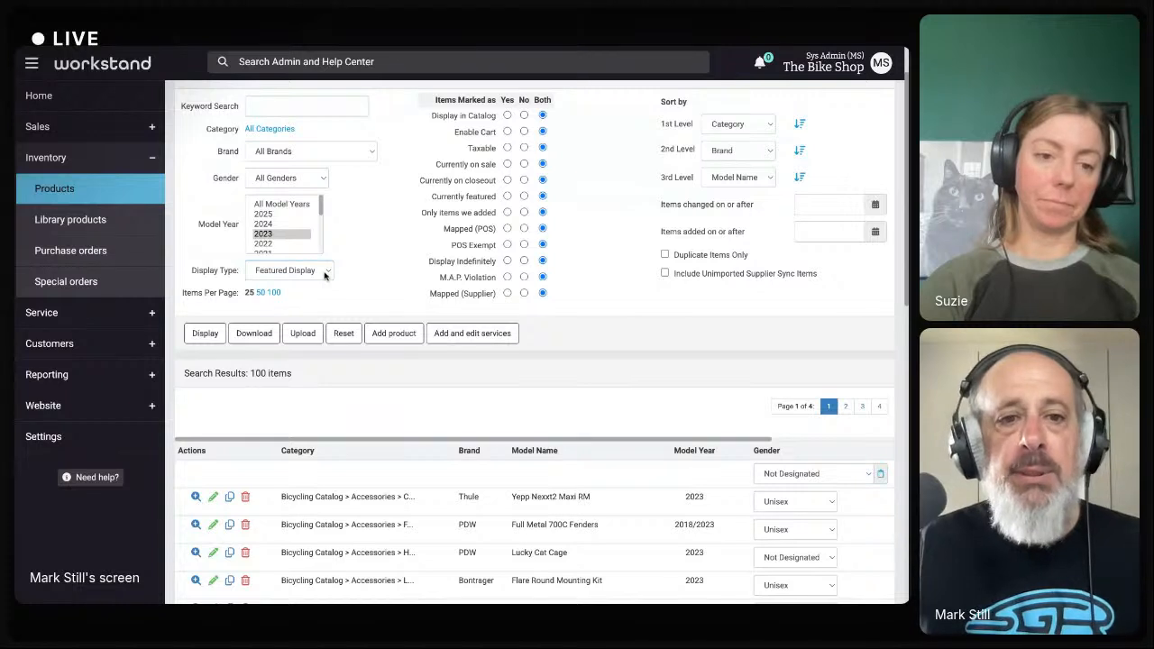
pyautogui.click(297, 290)
pyautogui.click(214, 334)
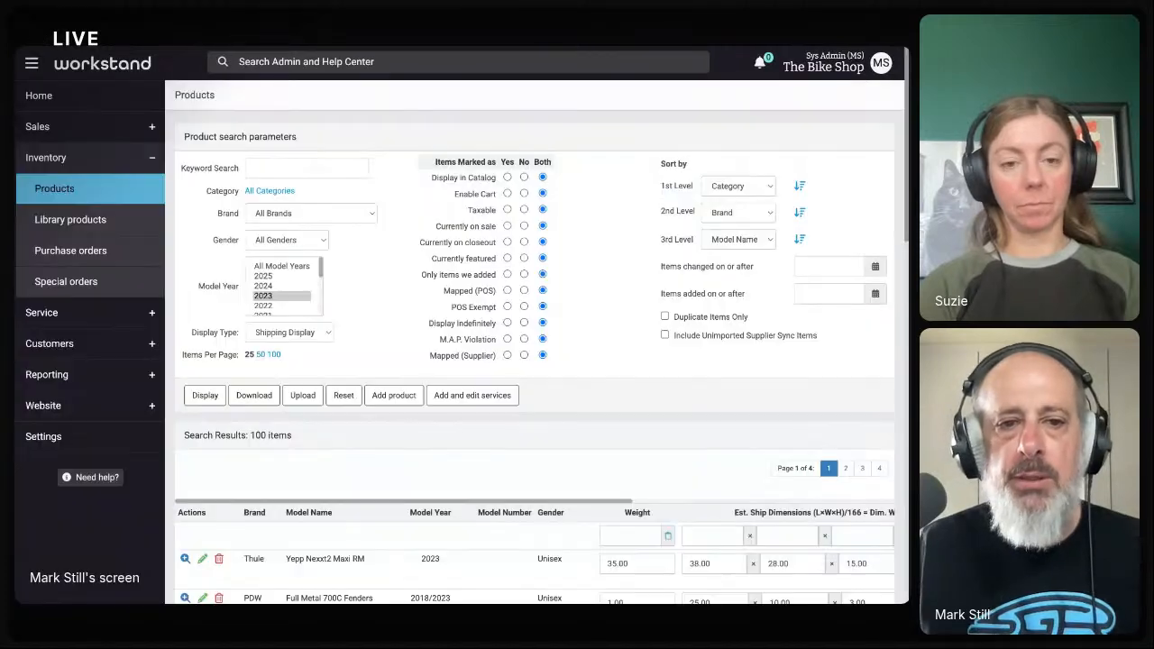
# Examine the weight, estimated ship dimensions, ground, air, ORM-D, charge shipping and extra charge columns of the product list.
pyautogui.scroll(-4, 230, 353)
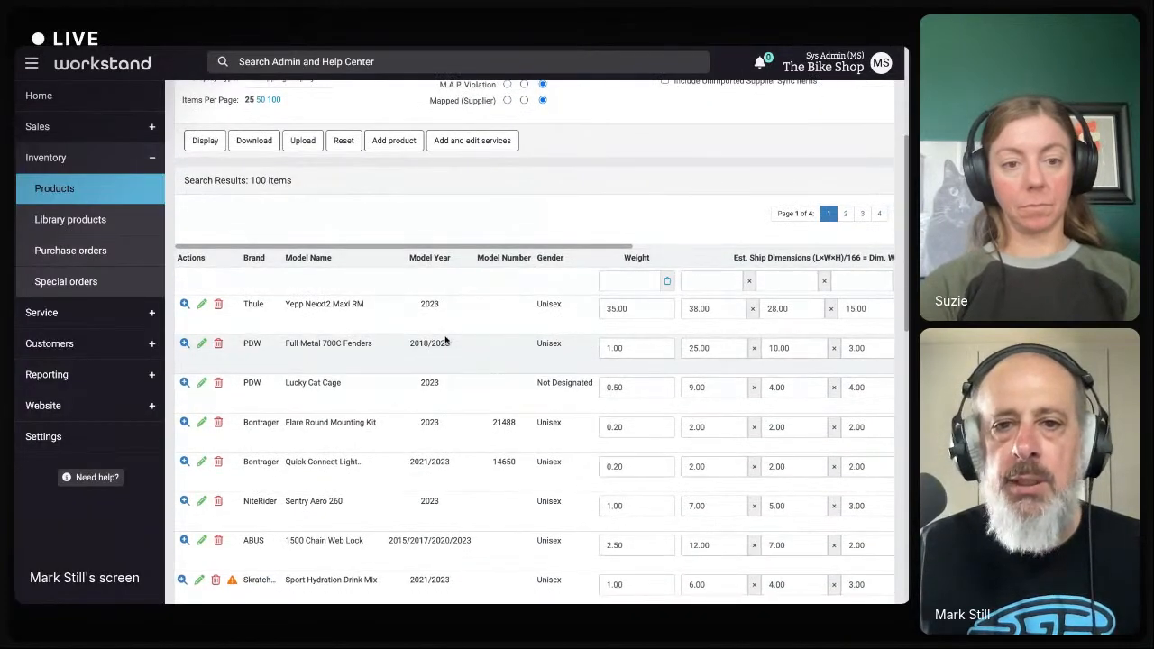
pyautogui.hscroll(3, 424, 347)
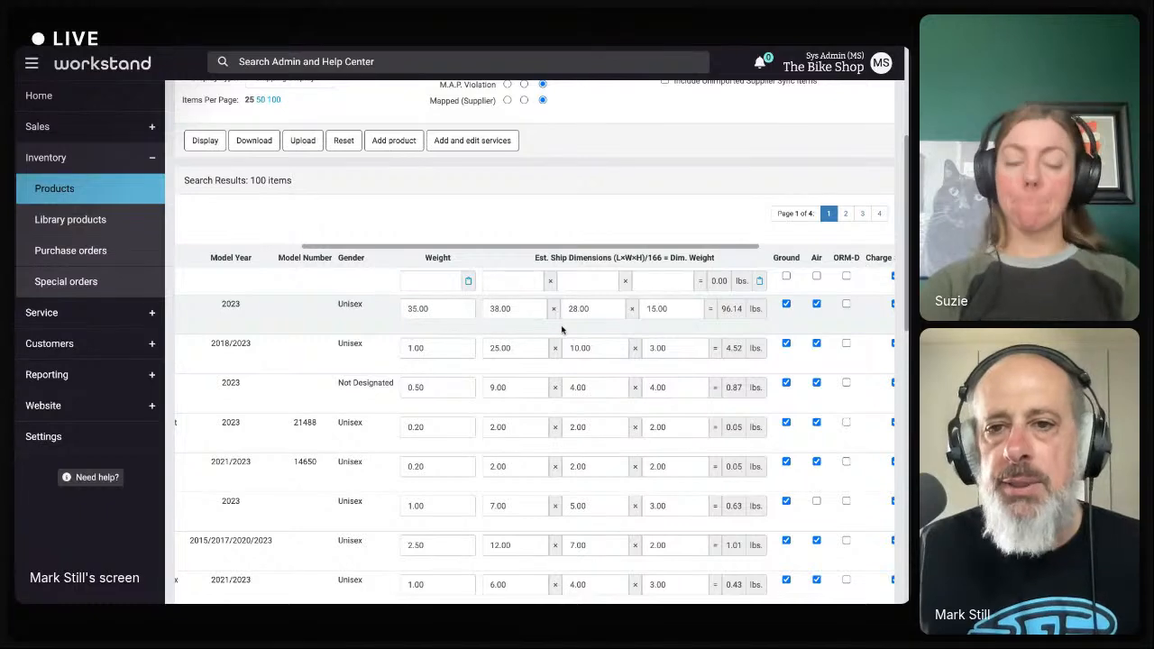
pyautogui.hscroll(3, 561, 330)
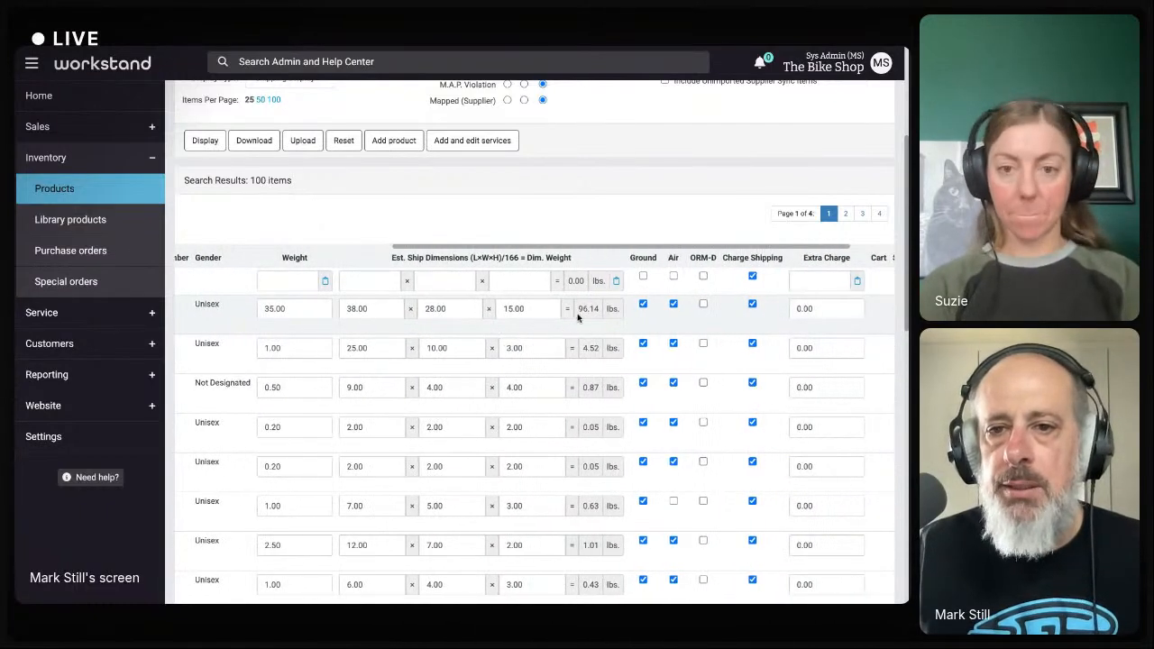
pyautogui.hscroll(3, 595, 328)
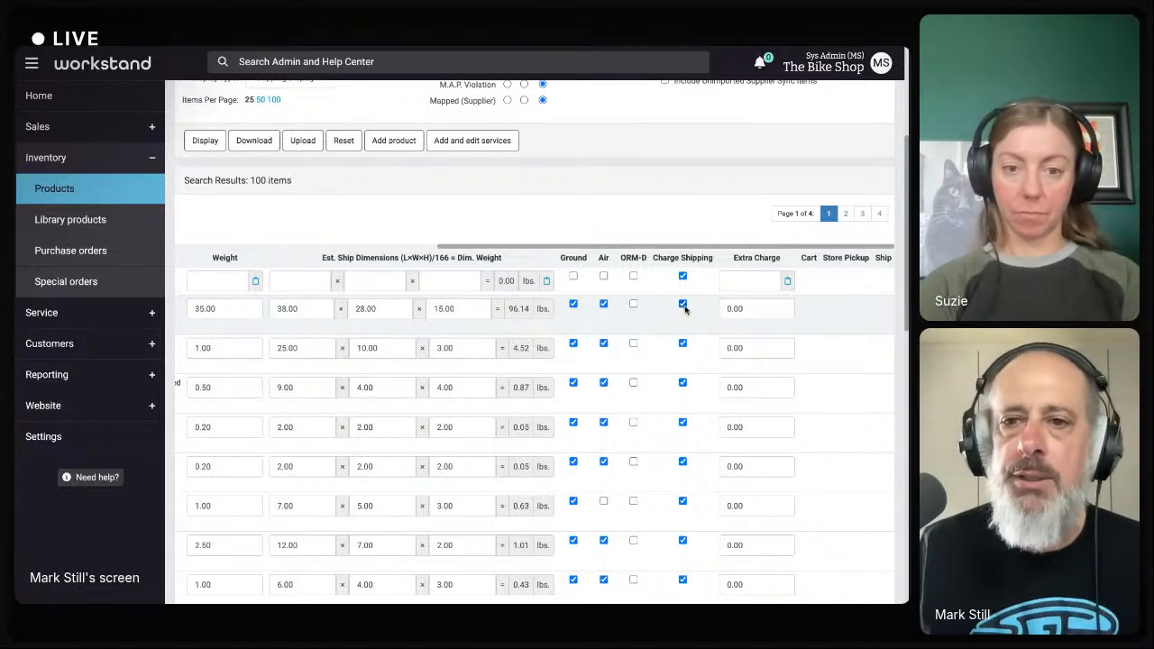
pyautogui.click(752, 309)
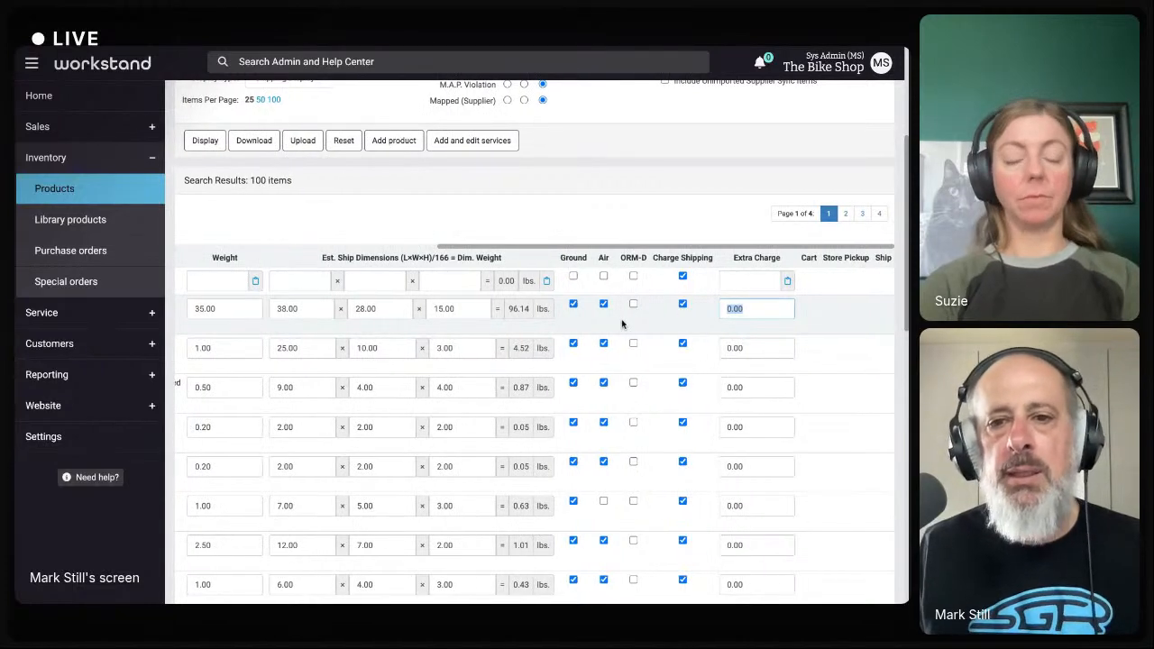
pyautogui.scroll(-1, 621, 323)
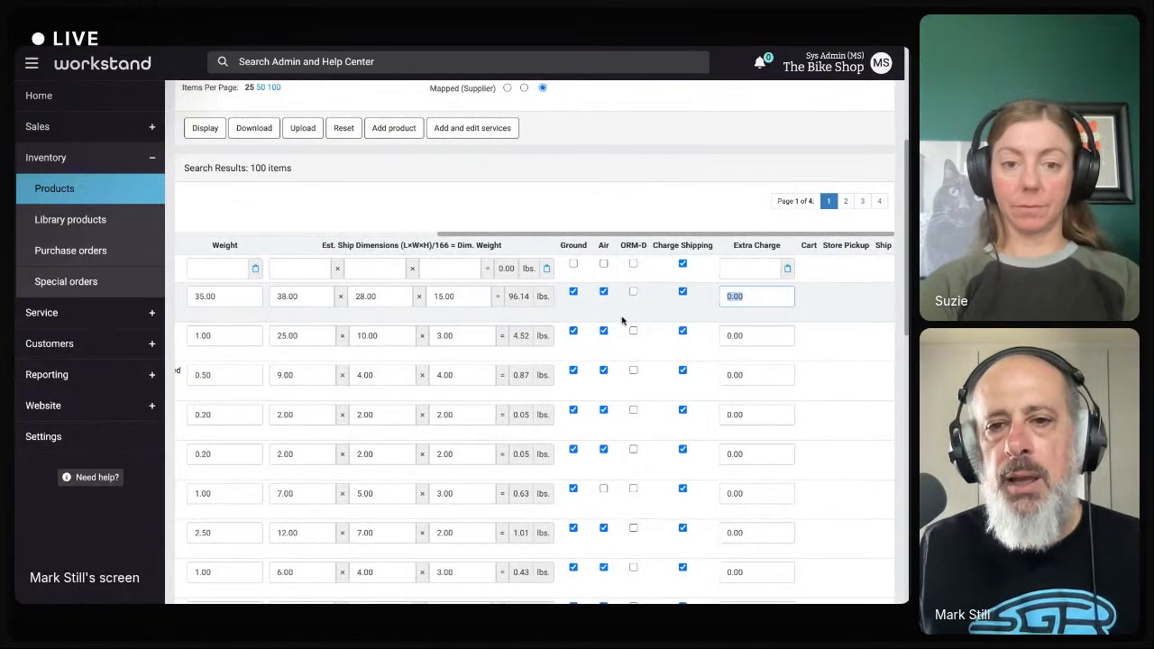
pyautogui.hscroll(-6, 424, 331)
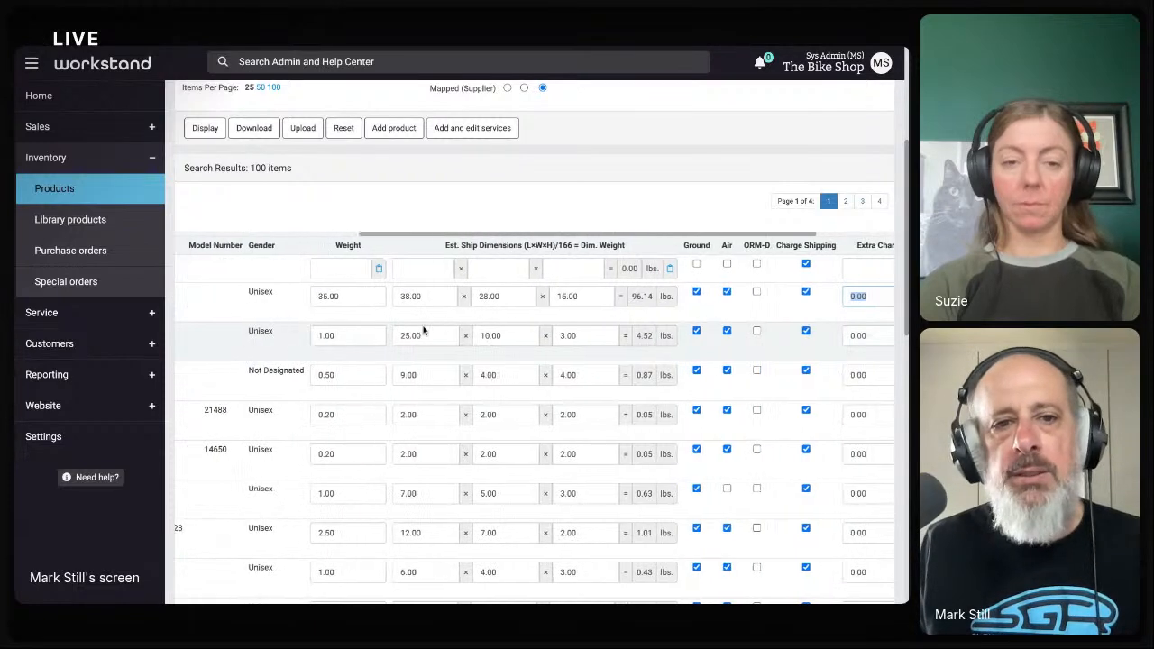
# Look at the catalog and category choices available for the product search, closing the selection without choosing any.
pyautogui.scroll(1, 423, 331)
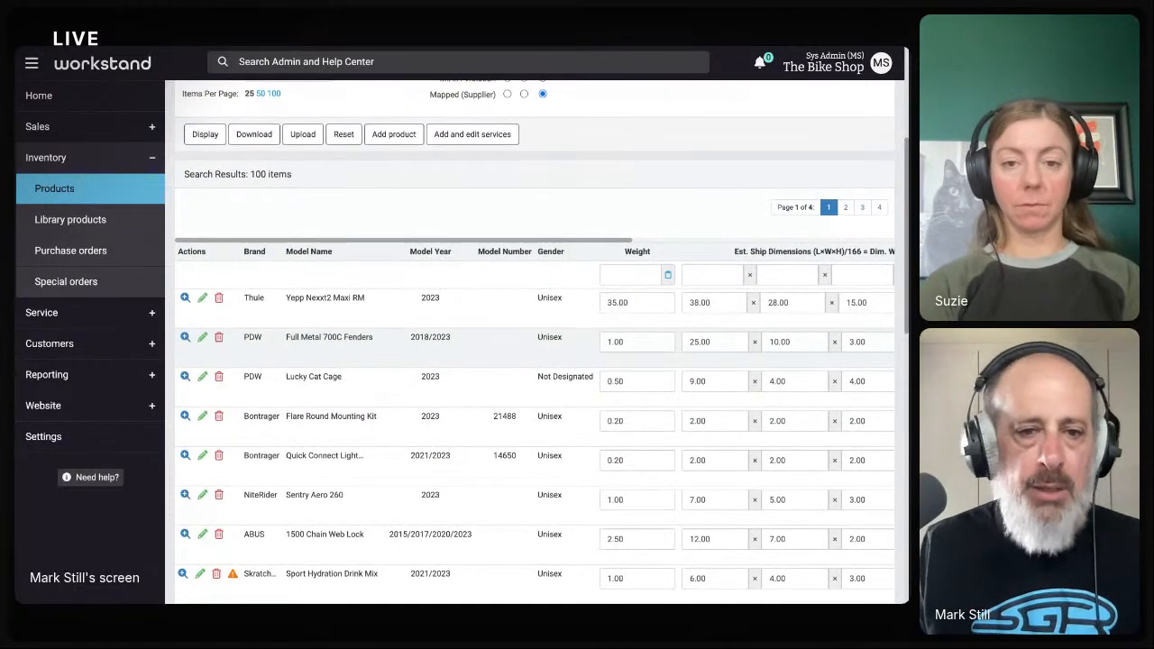
pyautogui.scroll(-1, 424, 342)
pyautogui.scroll(1, 424, 342)
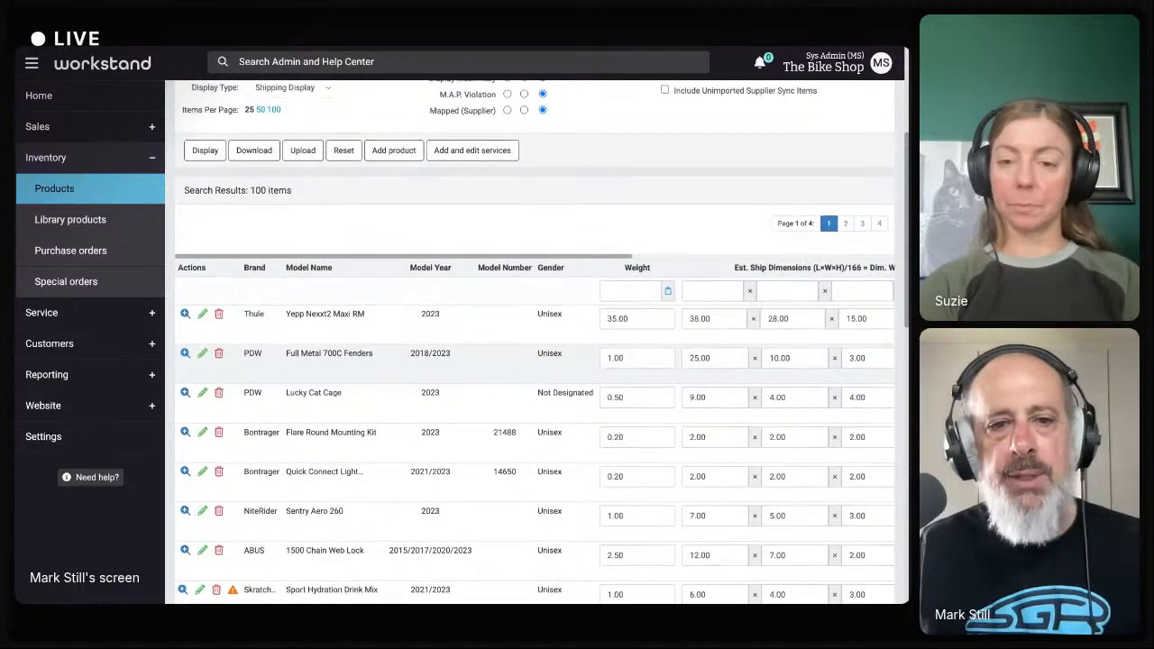
pyautogui.scroll(-1, 424, 342)
pyautogui.scroll(-1, 424, 343)
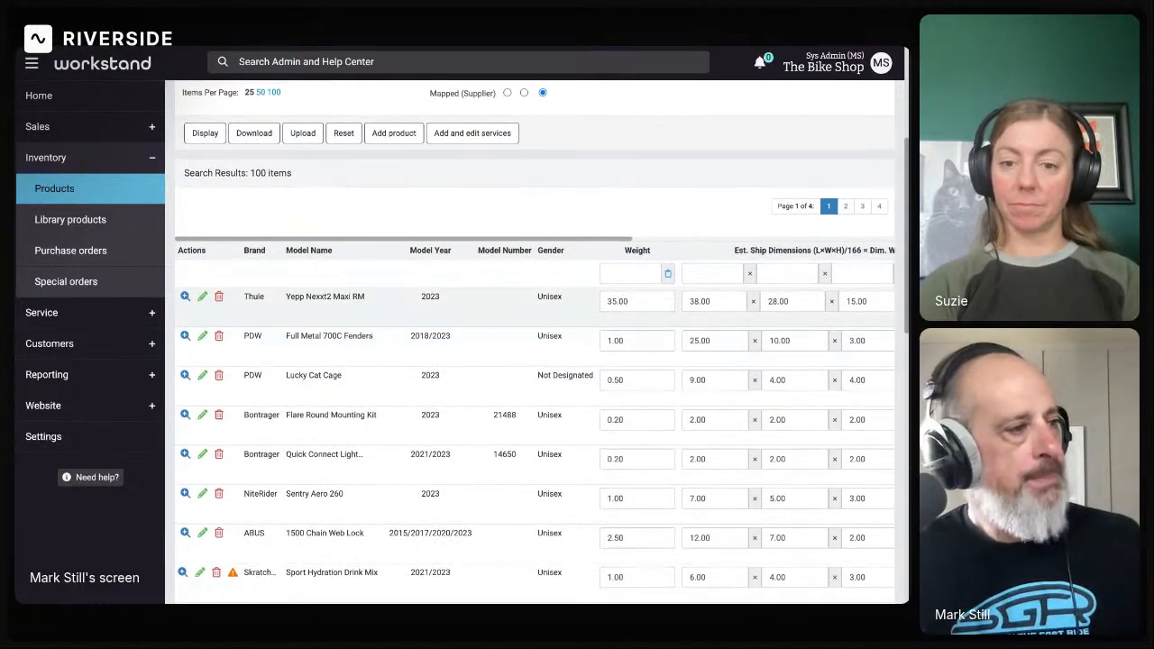
pyautogui.scroll(3, 424, 343)
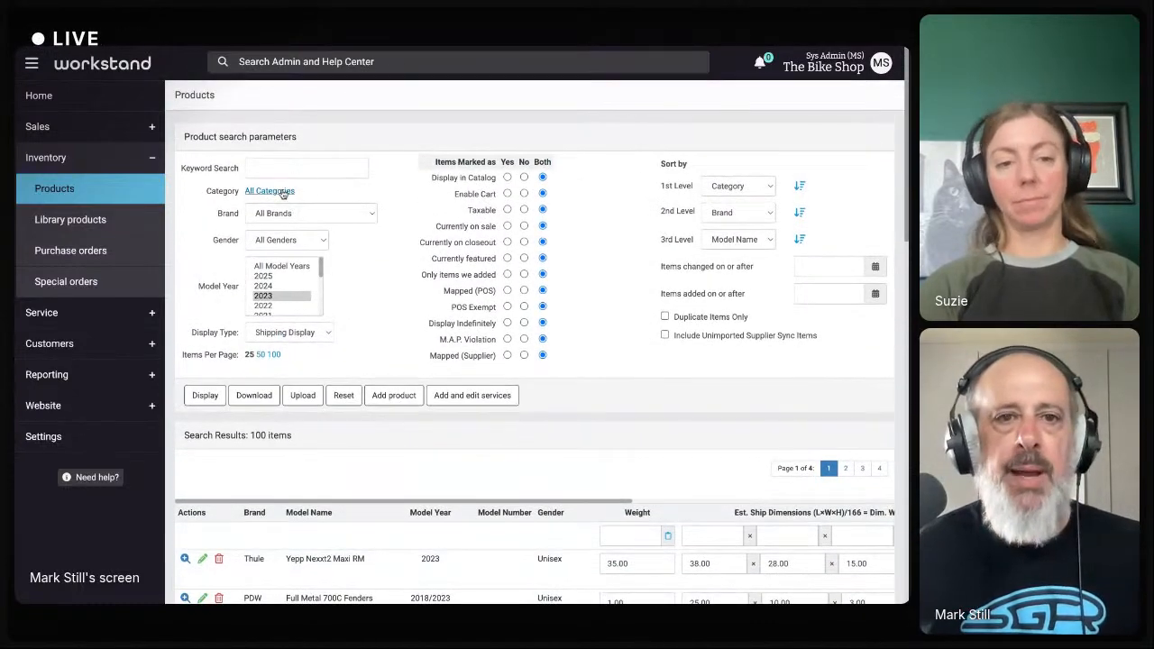
pyautogui.click(282, 194)
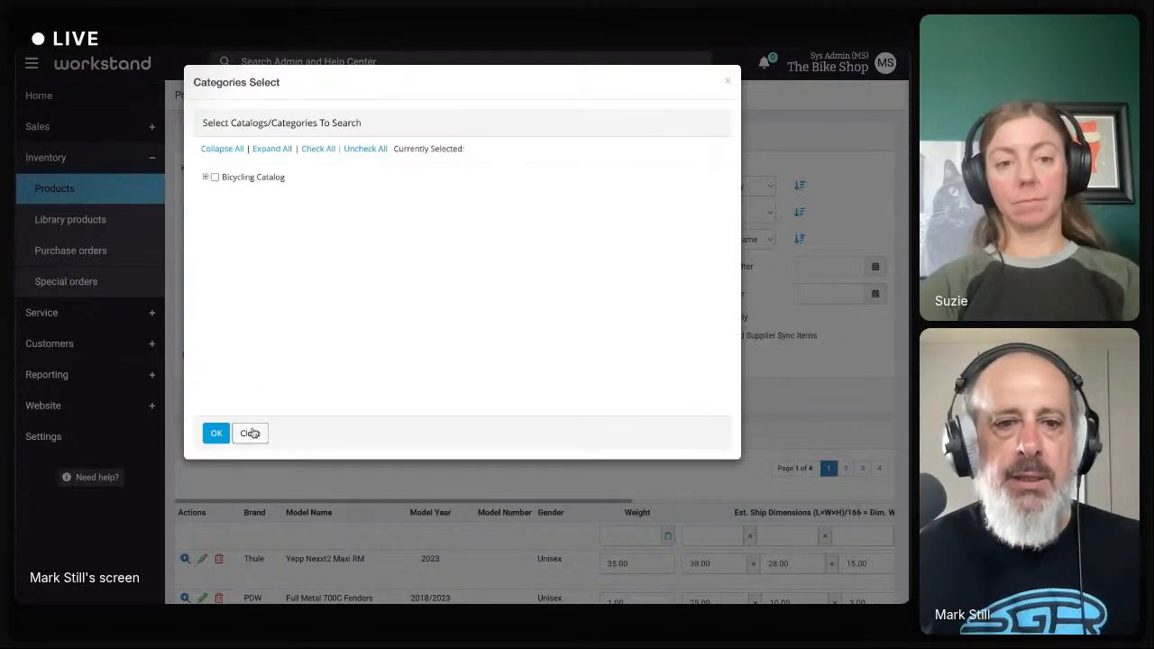
pyautogui.click(252, 433)
# Enter an extra charge of 5.00 in the bulk-edit row and copy it to the listed products.
pyautogui.scroll(-3, 427, 462)
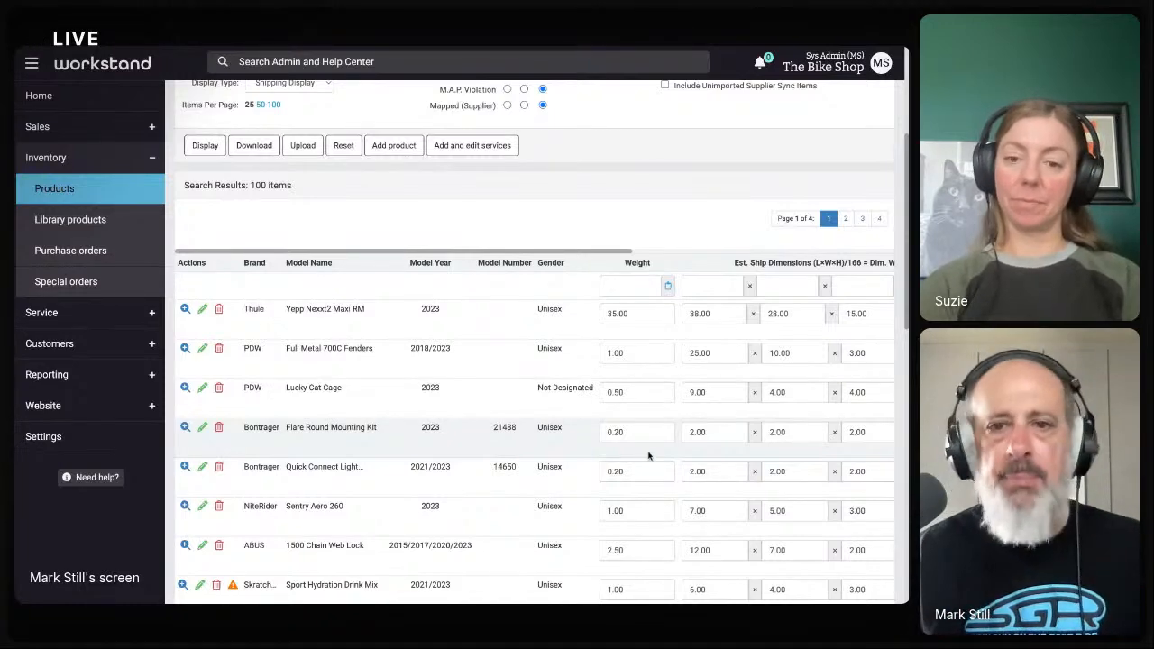
pyautogui.hscroll(5, 658, 450)
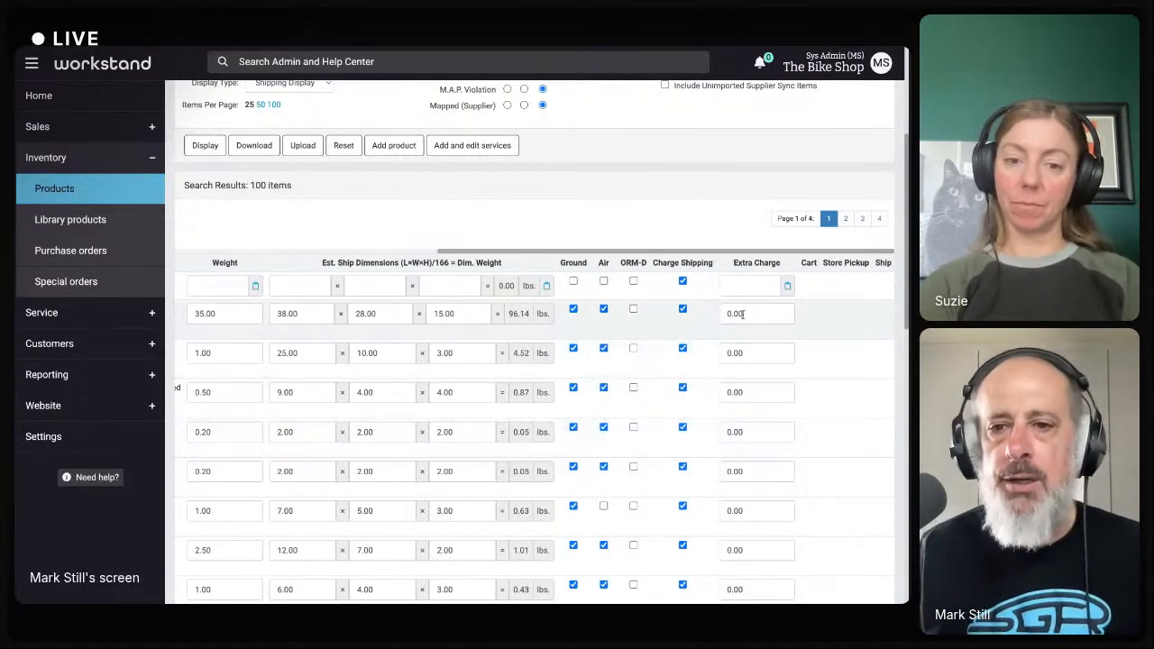
pyautogui.click(741, 314)
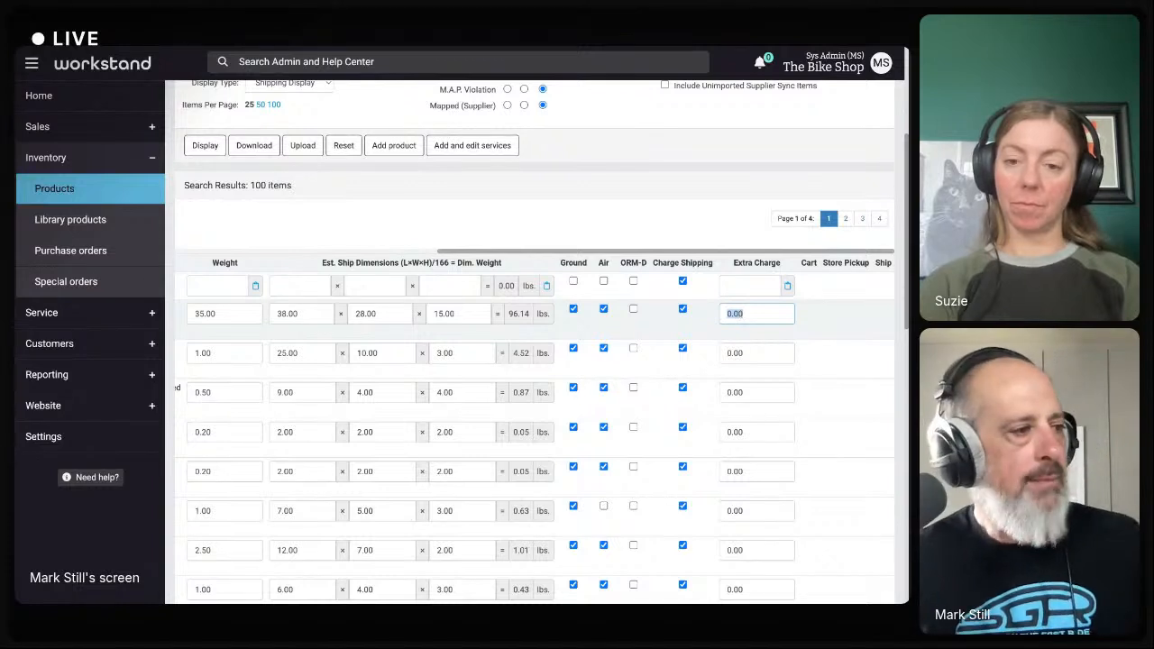
pyautogui.click(743, 286)
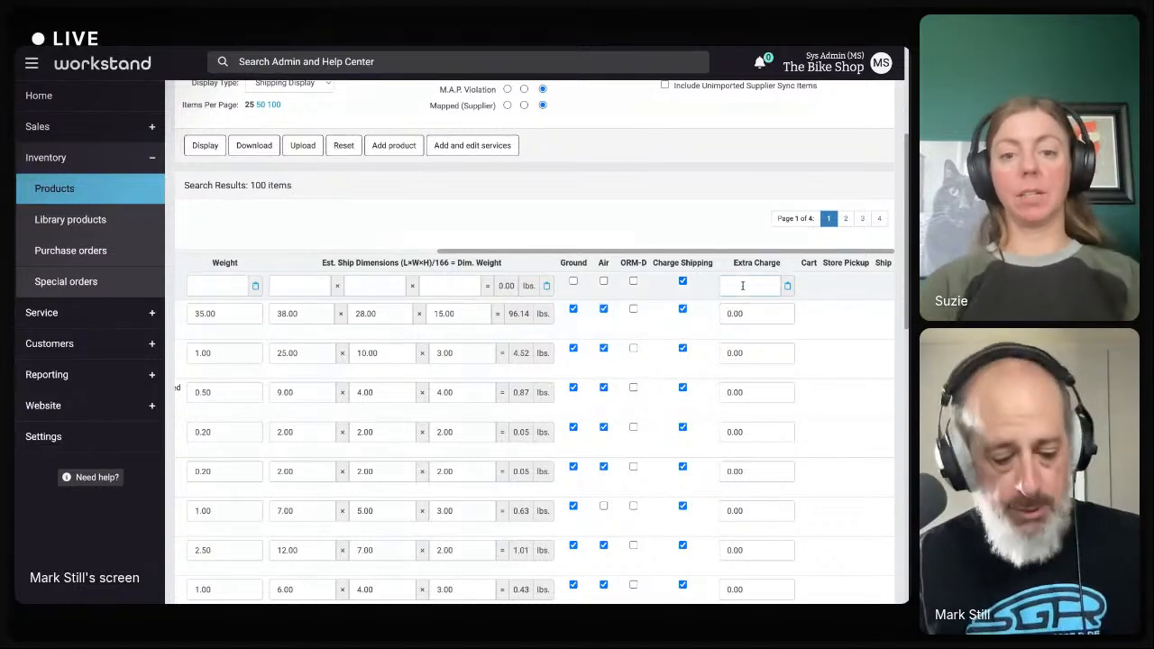
pyautogui.write('5.00')
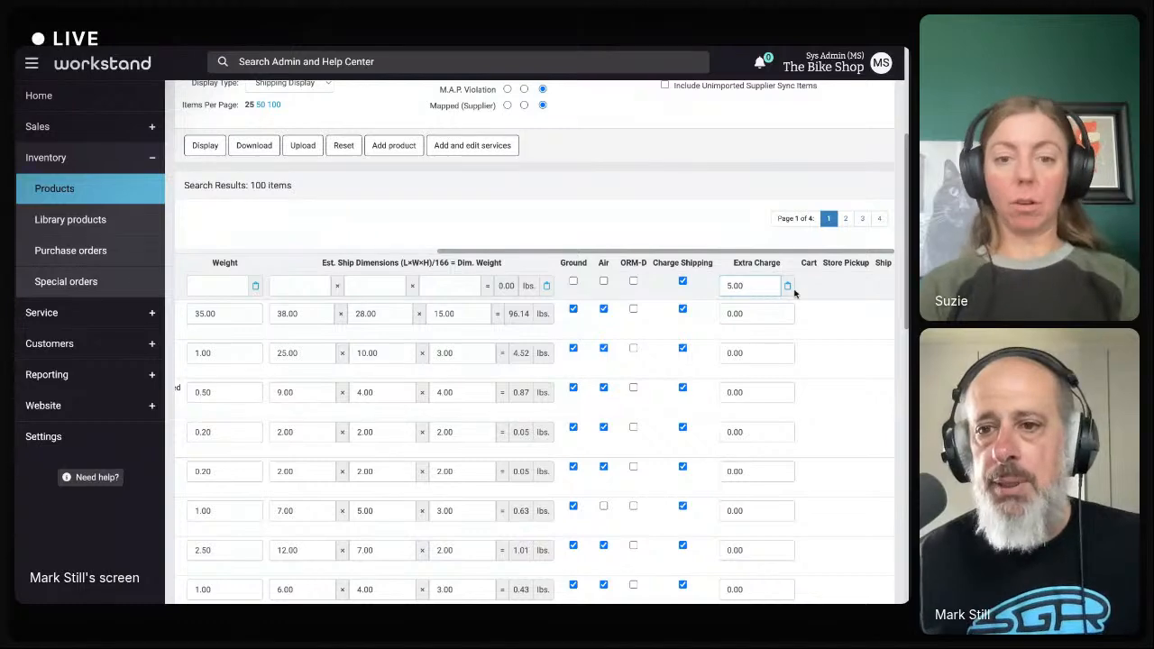
pyautogui.click(788, 287)
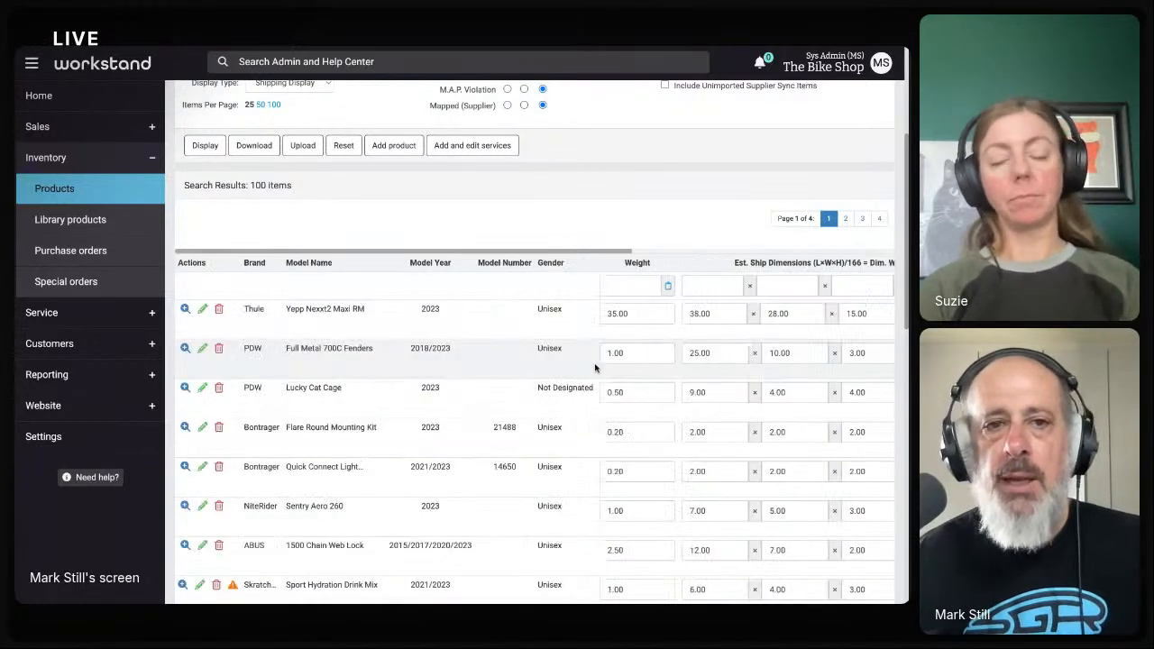
# Redisplay the 2023 products with the Delete Display type and bring the product list into view.
pyautogui.scroll(3, 297, 306)
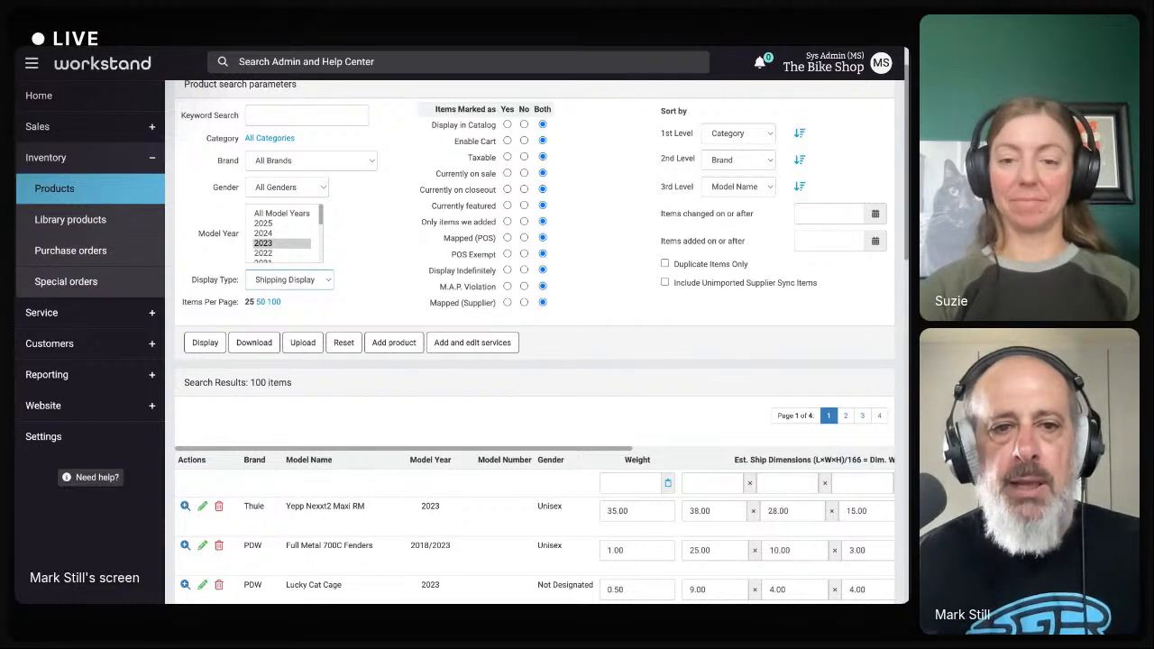
pyautogui.click(279, 297)
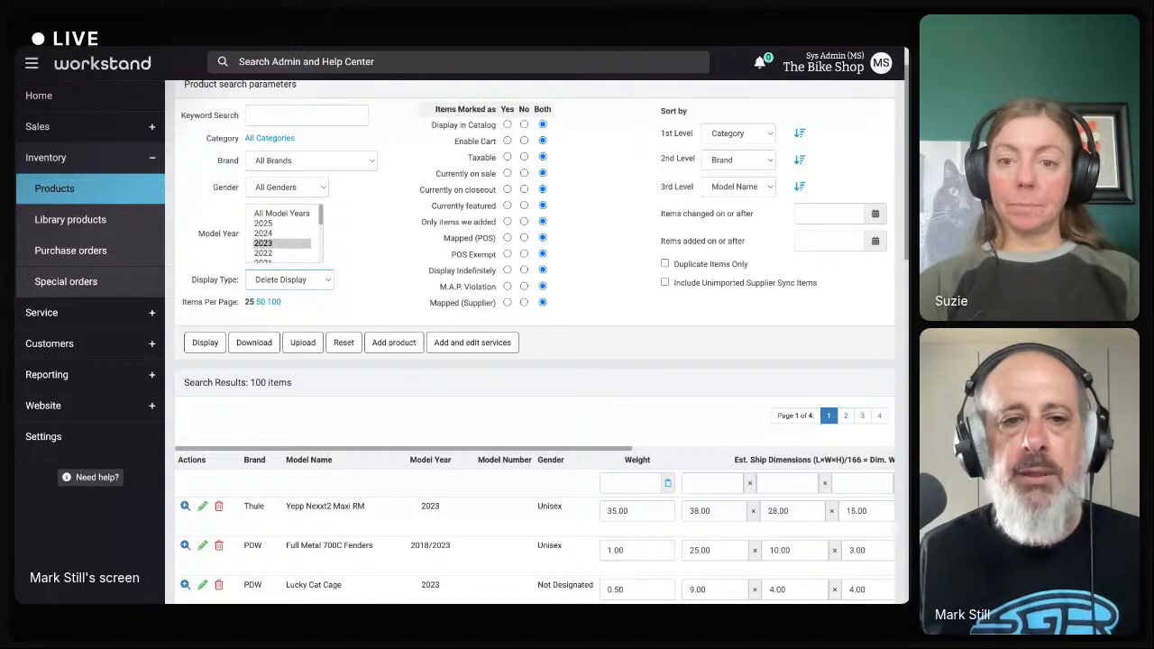
pyautogui.click(206, 345)
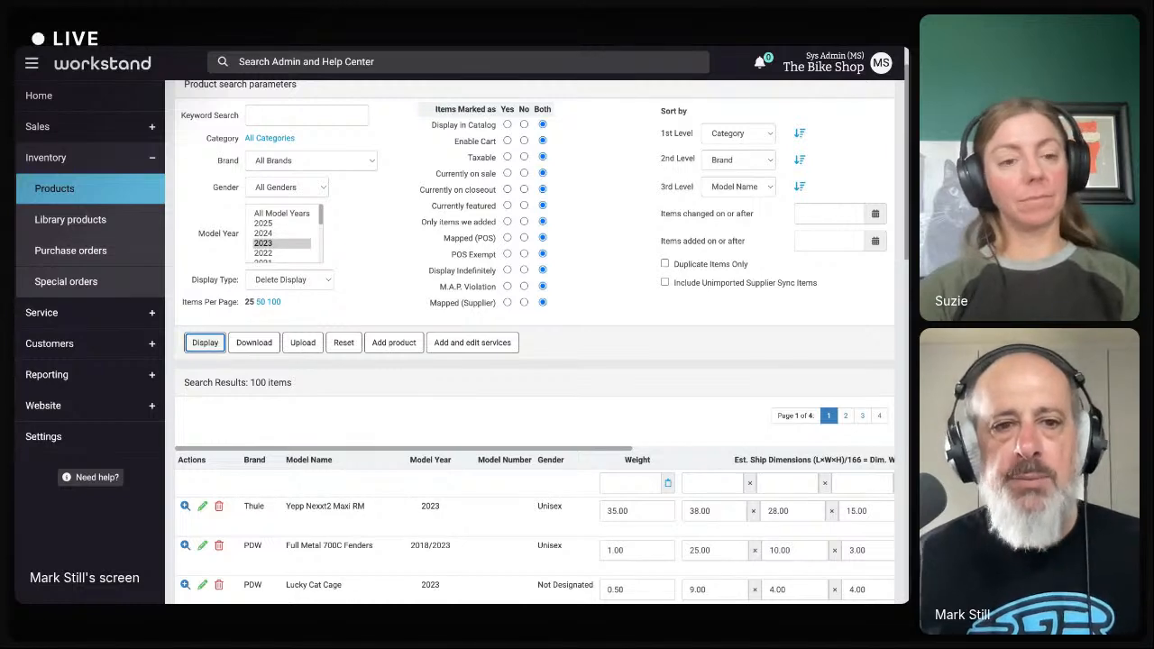
pyautogui.scroll(-5, 210, 429)
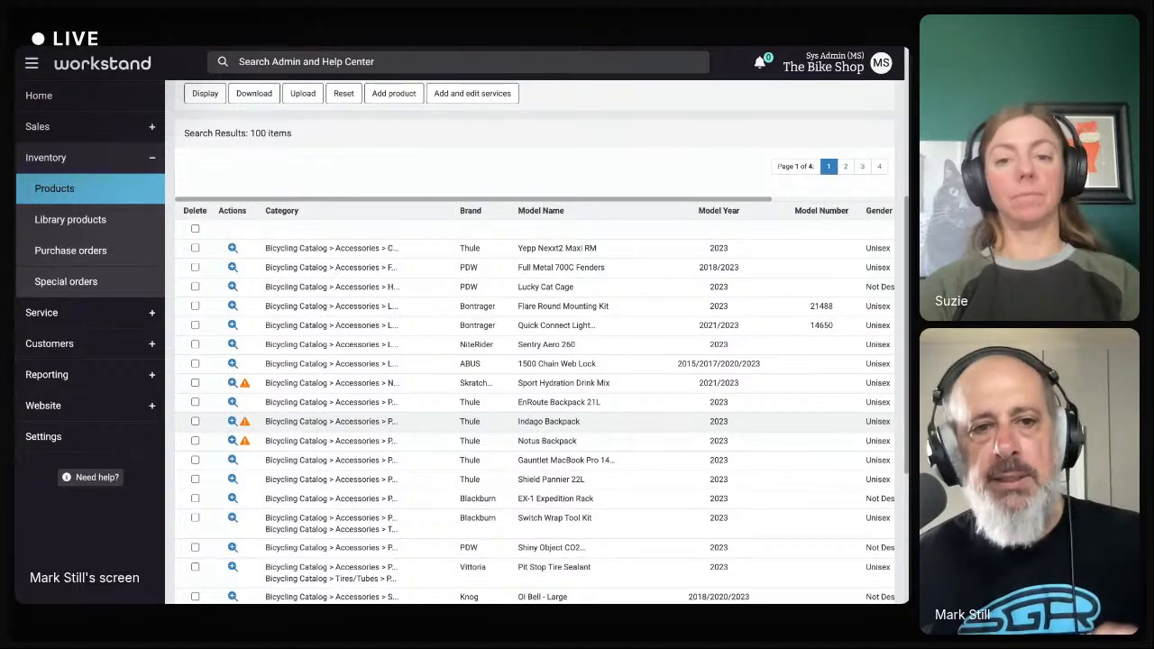
# Mark the Thule Yepp Nexxt2 Maxi RM and PDW Lucky Cat Cage for deletion and locate the Delete All Checked Items command.
pyautogui.click(195, 248)
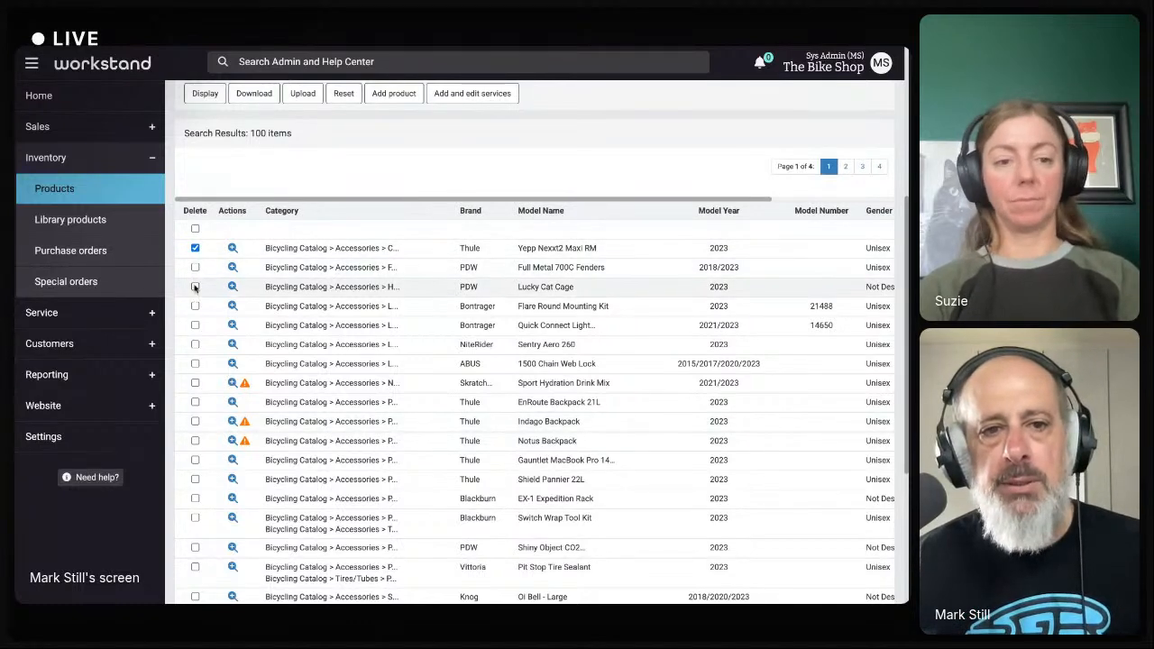
pyautogui.click(194, 286)
pyautogui.scroll(-5, 207, 406)
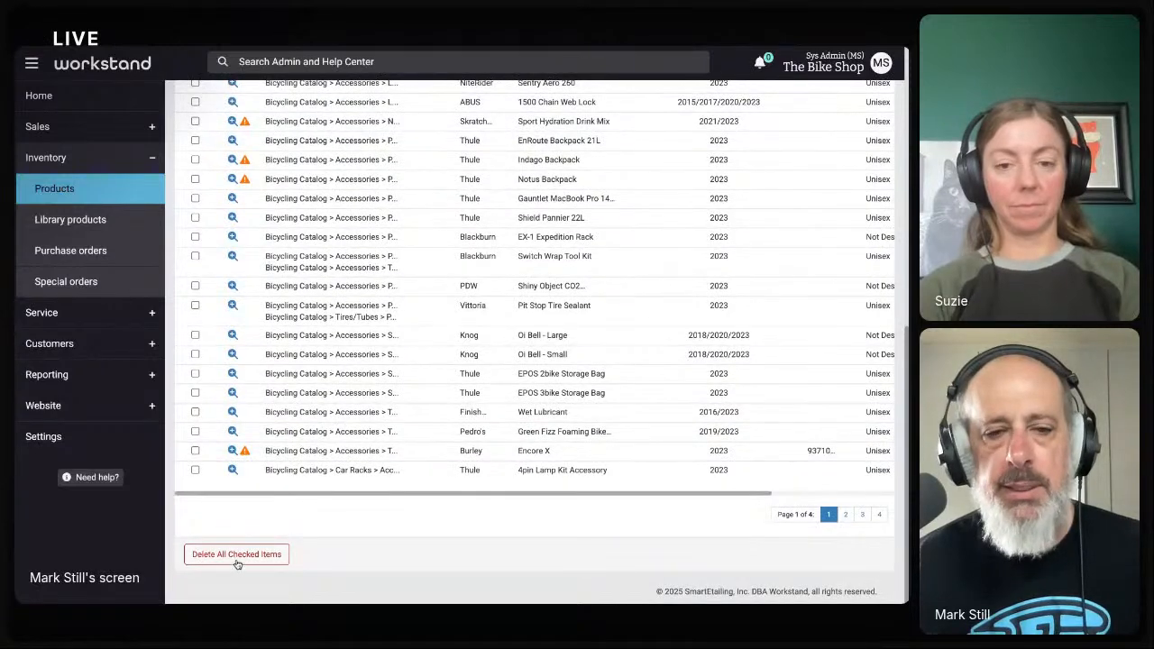
pyautogui.click(237, 556)
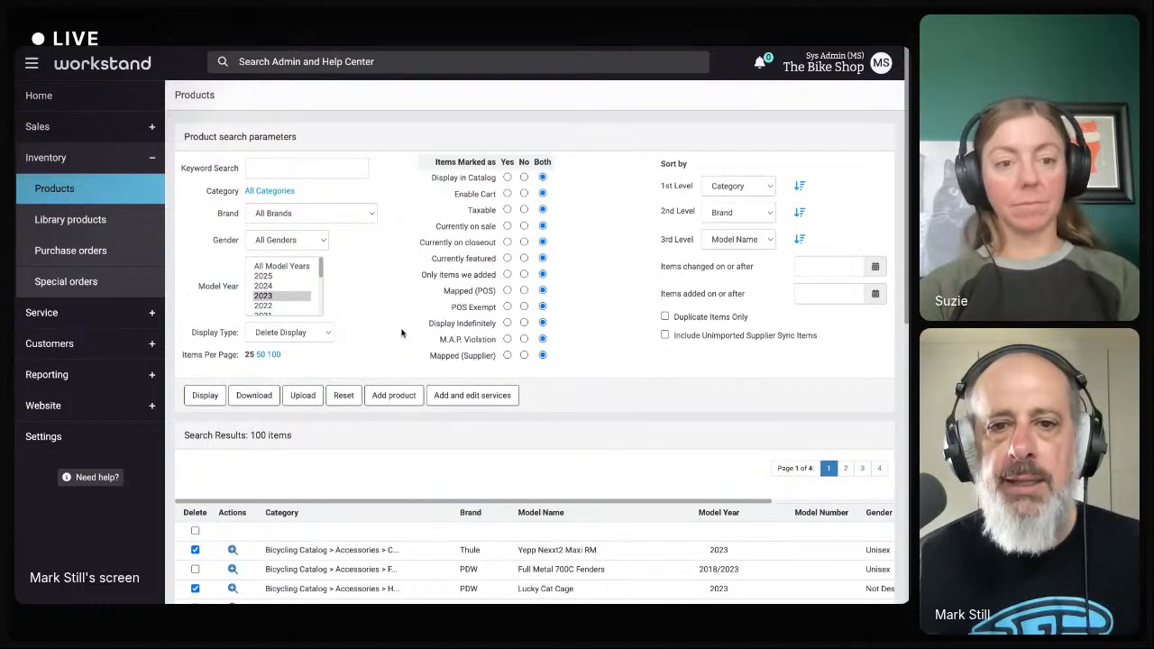
# Redisplay the 2023 products with the Category Display type, keeping the Mapped (POS) filter on Both.
pyautogui.click(524, 290)
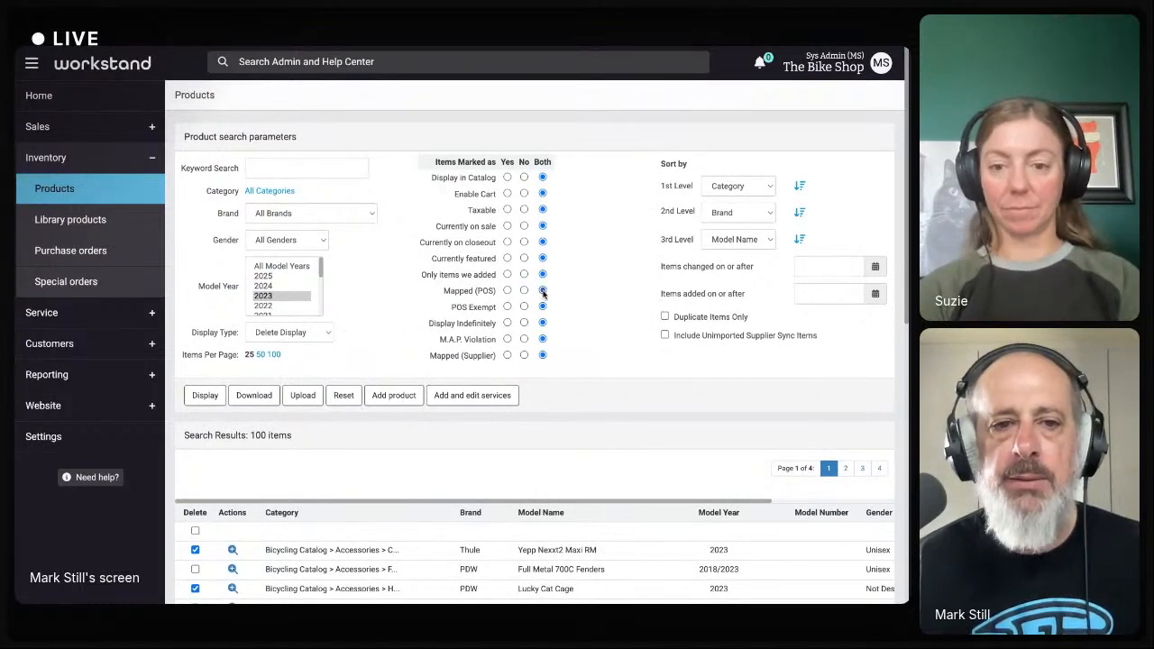
pyautogui.click(299, 351)
pyautogui.click(214, 395)
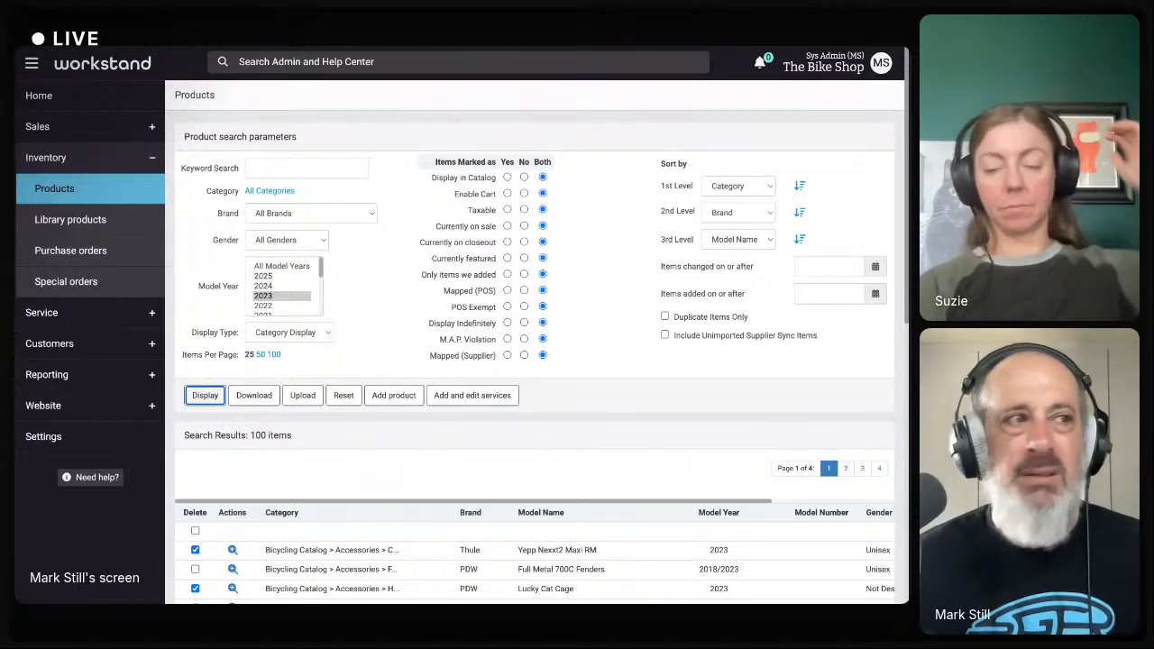
pyautogui.scroll(-3, 274, 421)
pyautogui.scroll(-1, 275, 421)
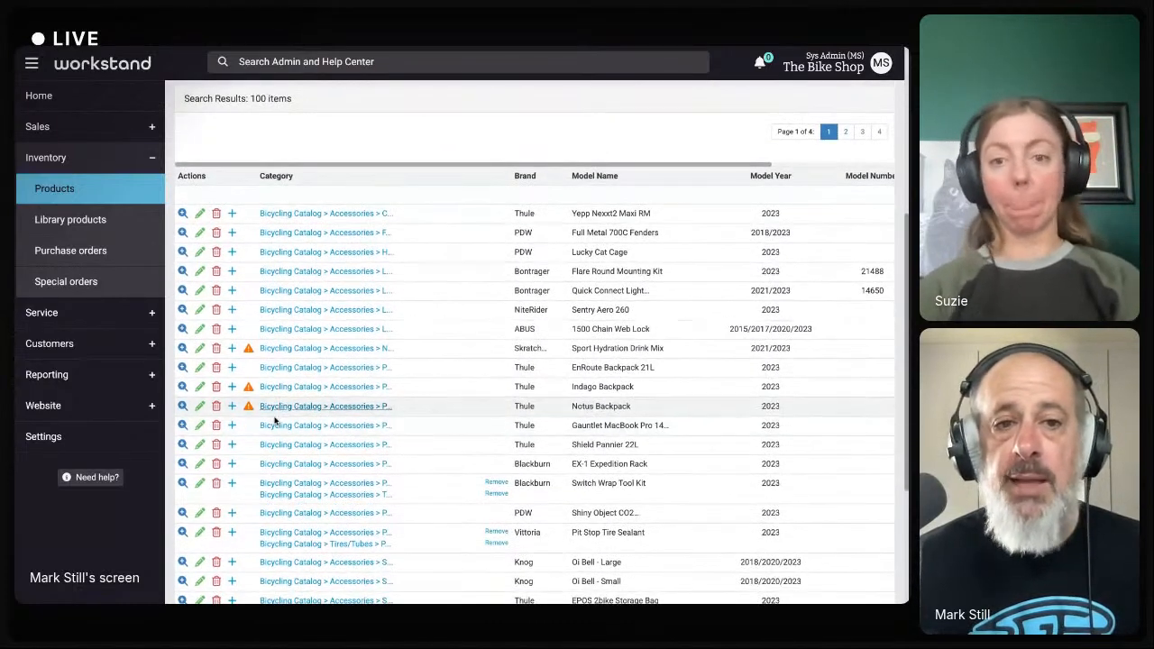
# View the categories that can be added to the Thule Yepp Nexxt2 Maxi RM, expand Electric, and close without adding one.
pyautogui.click(232, 214)
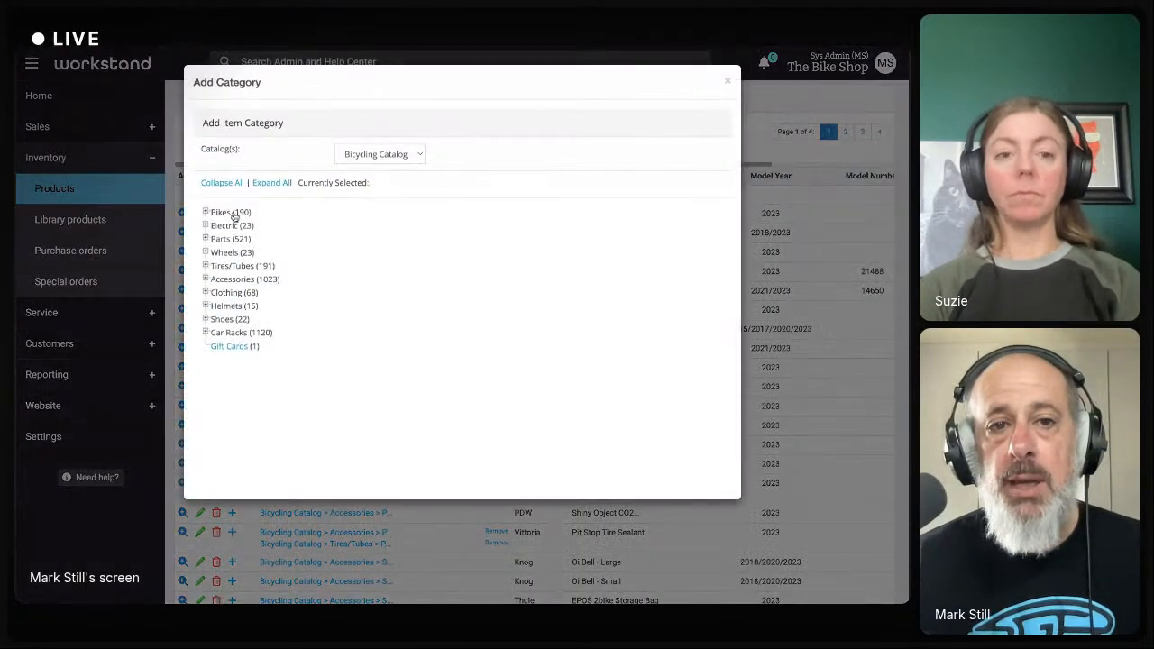
pyautogui.click(206, 225)
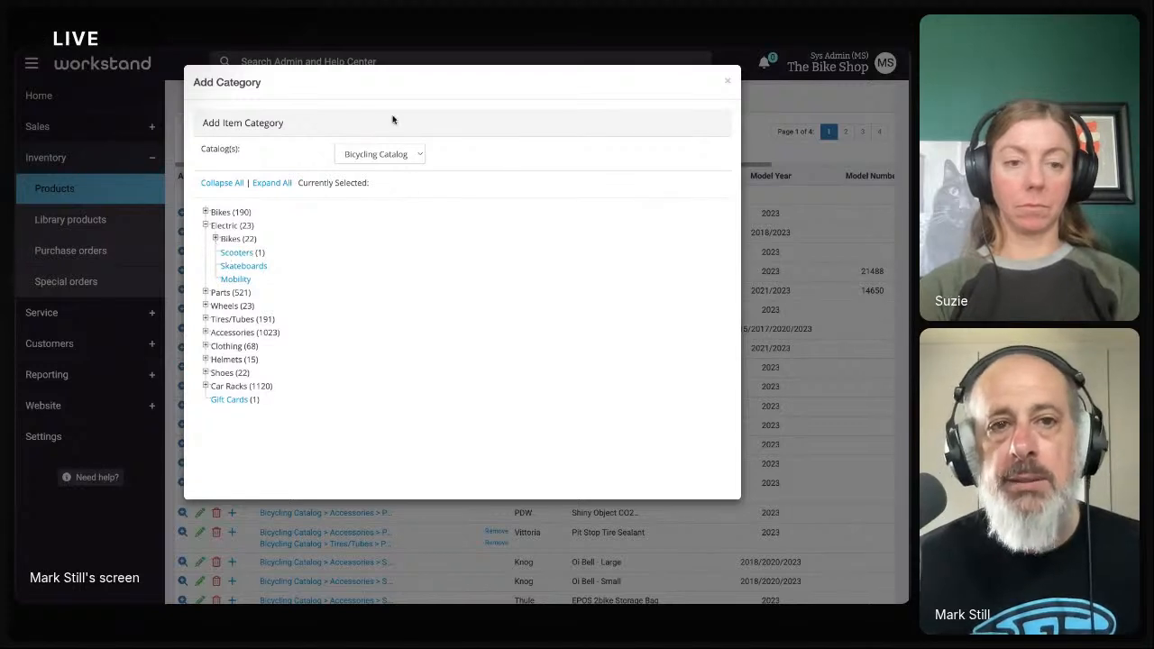
pyautogui.click(728, 82)
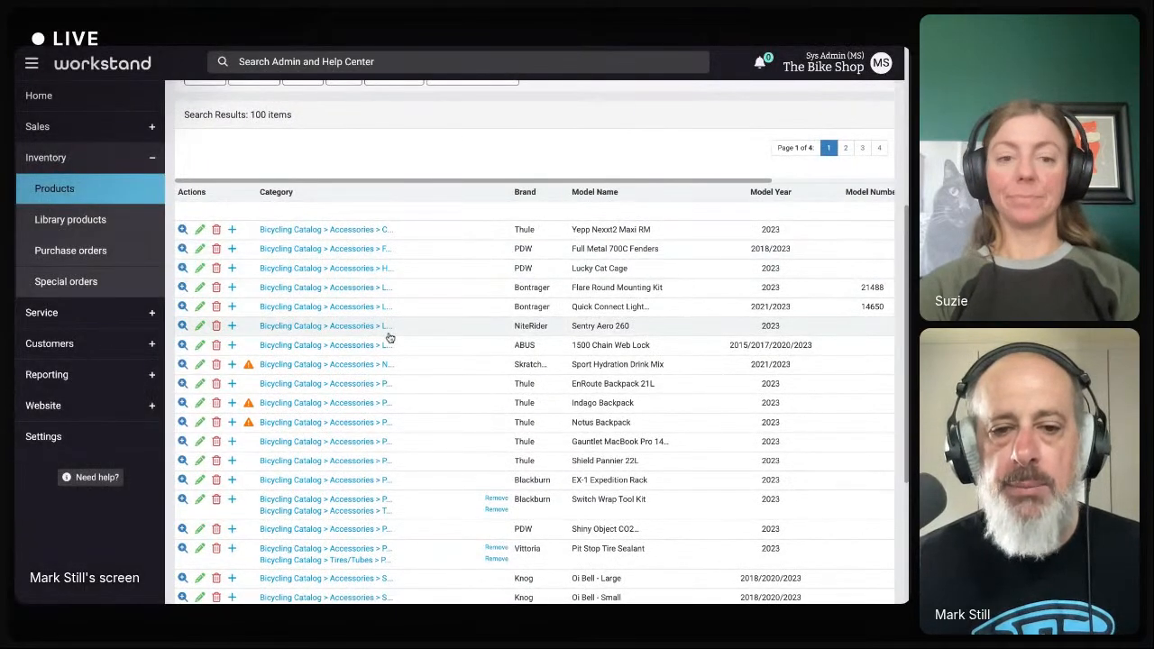
# Examine the category links, remove options, gender and display columns of the 2023 product list.
pyautogui.scroll(-3, 389, 337)
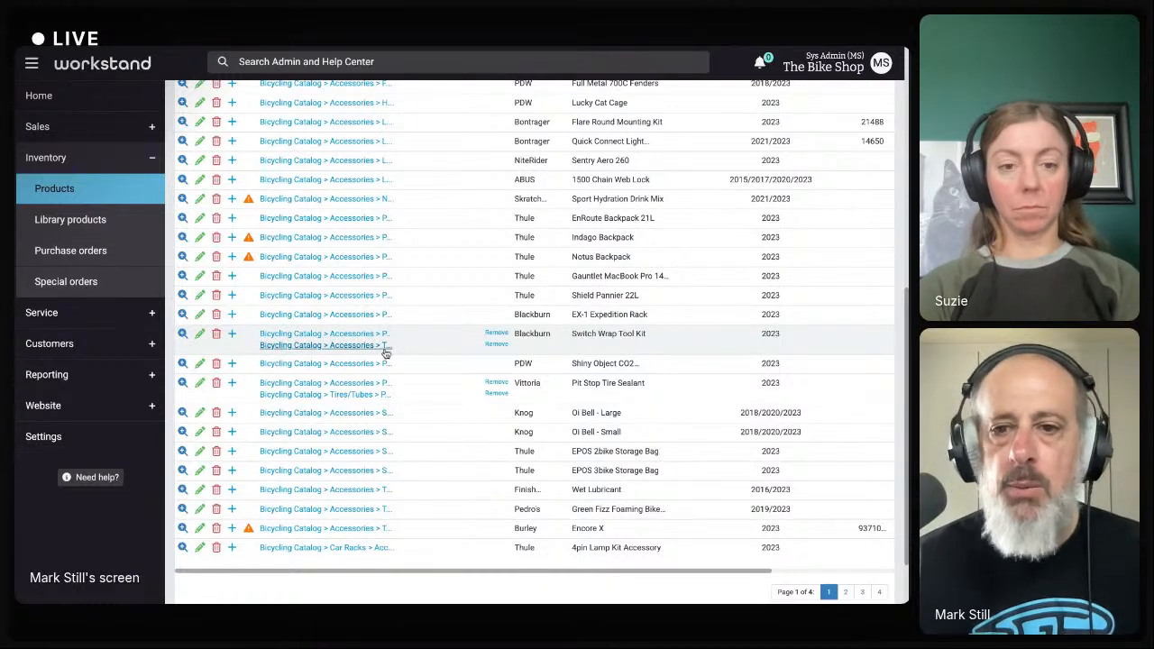
pyautogui.hscroll(3, 407, 352)
pyautogui.hscroll(2, 445, 355)
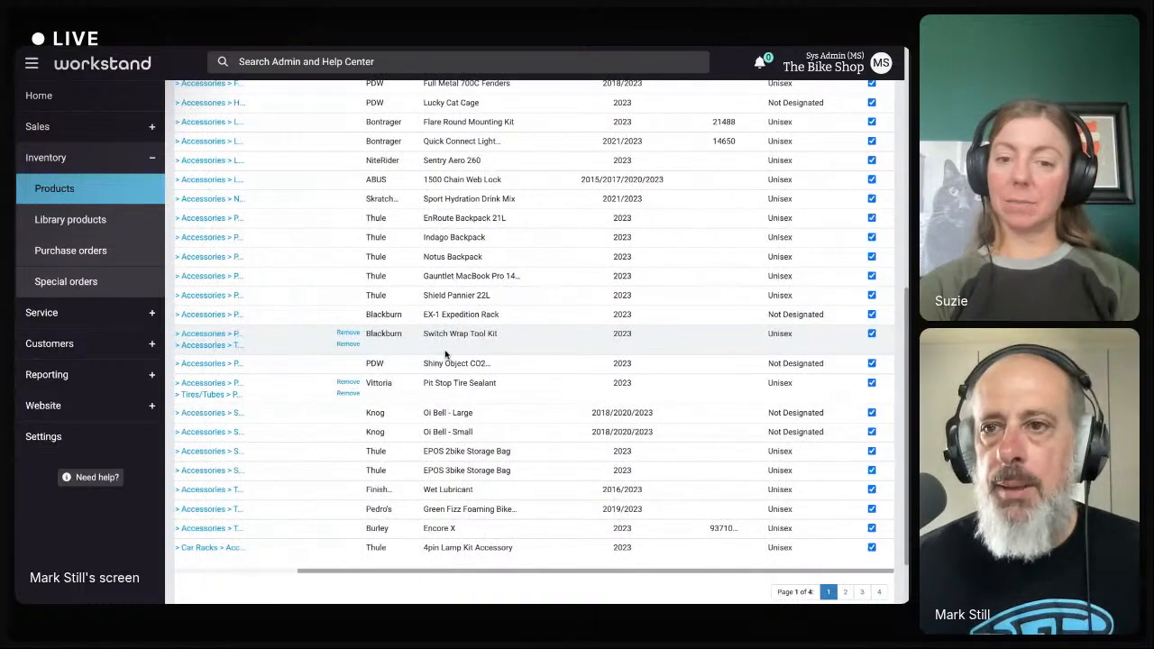
pyautogui.scroll(5, 444, 355)
pyautogui.scroll(-3, 864, 256)
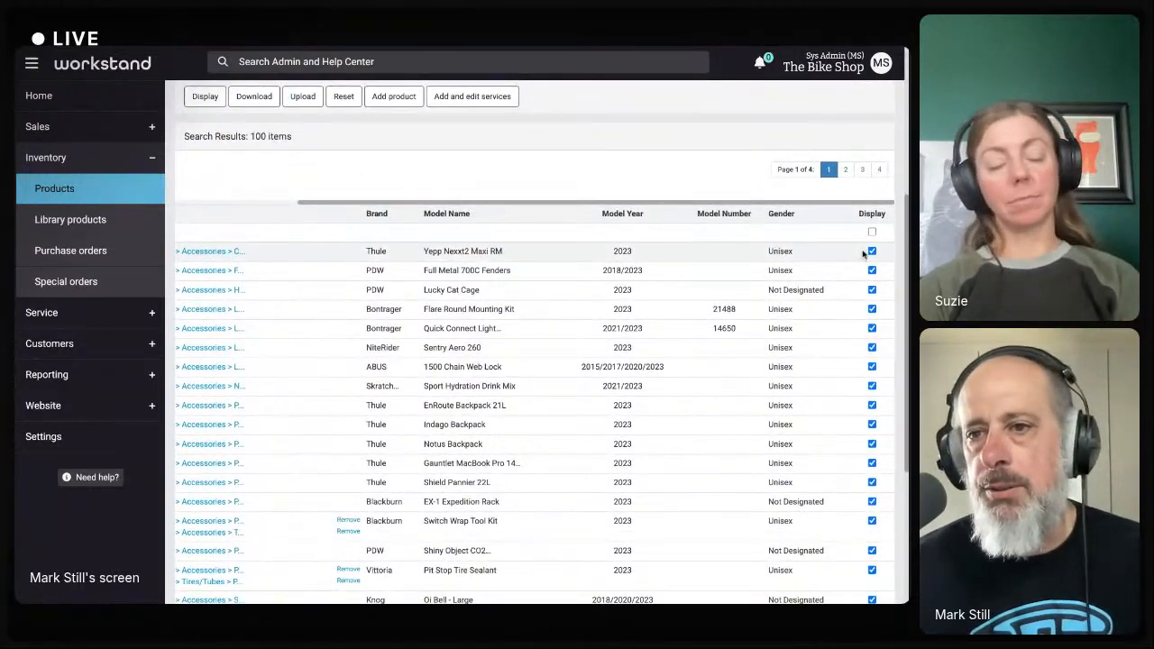
pyautogui.hscroll(-5, 561, 291)
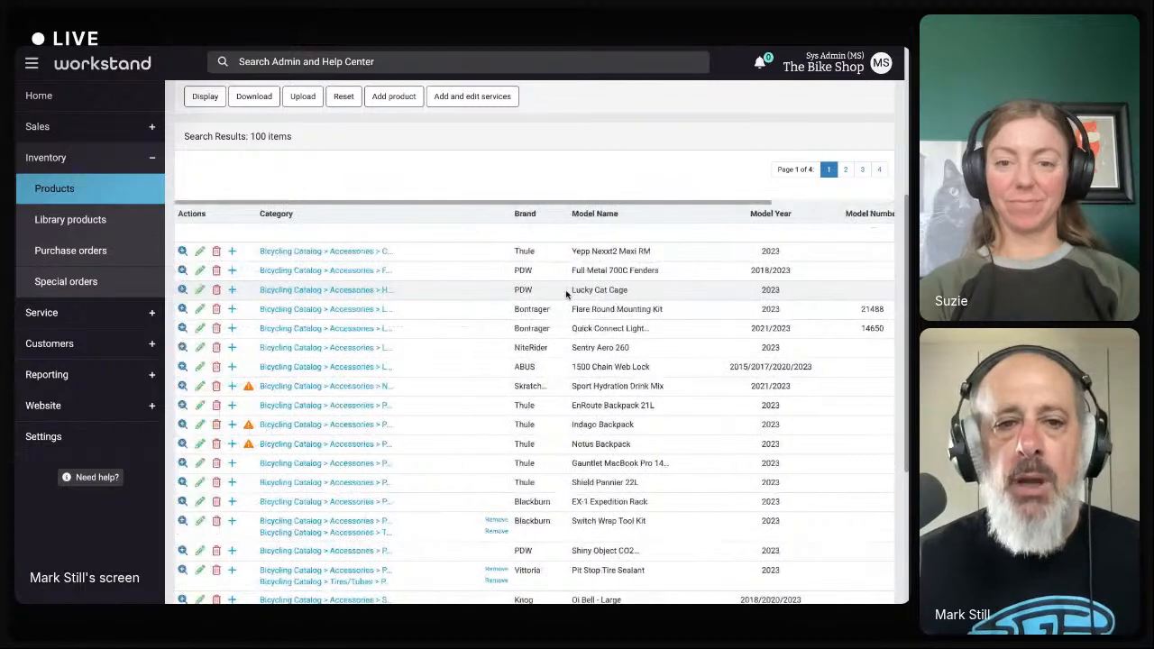
# Review the Items Marked as filters and the Include Unimported Supplier Sync Items option in the product search parameters.
pyautogui.scroll(4, 401, 293)
pyautogui.scroll(-1, 401, 293)
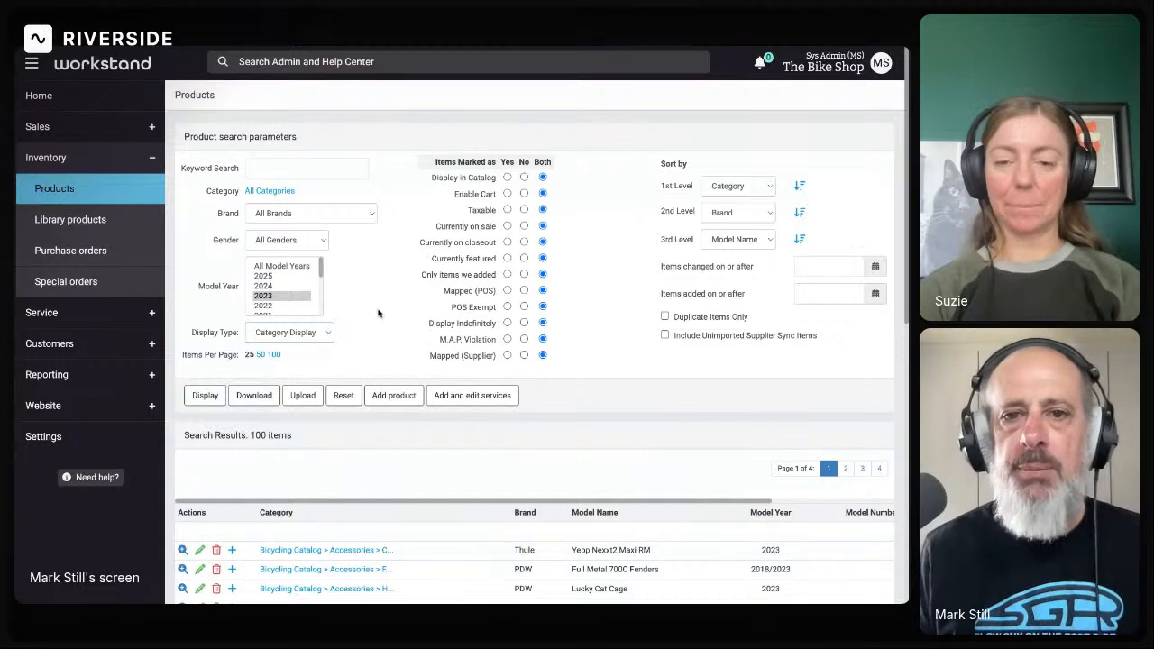
pyautogui.moveTo(436, 162); pyautogui.dragTo(530, 163)
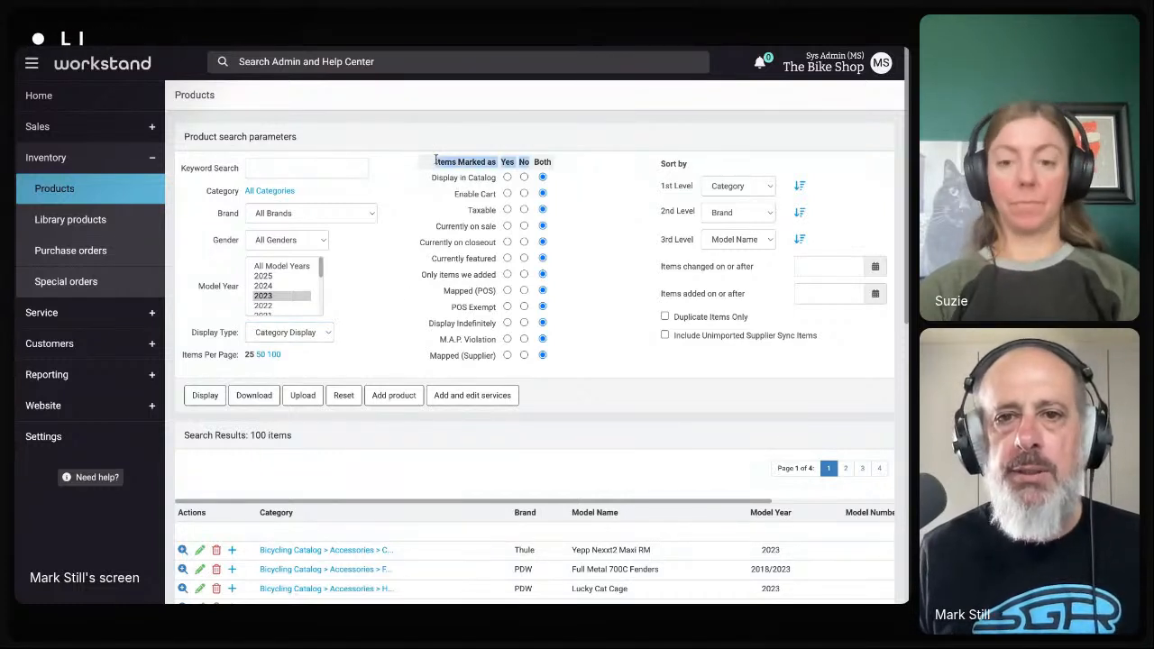
pyautogui.tripleClick(676, 336)
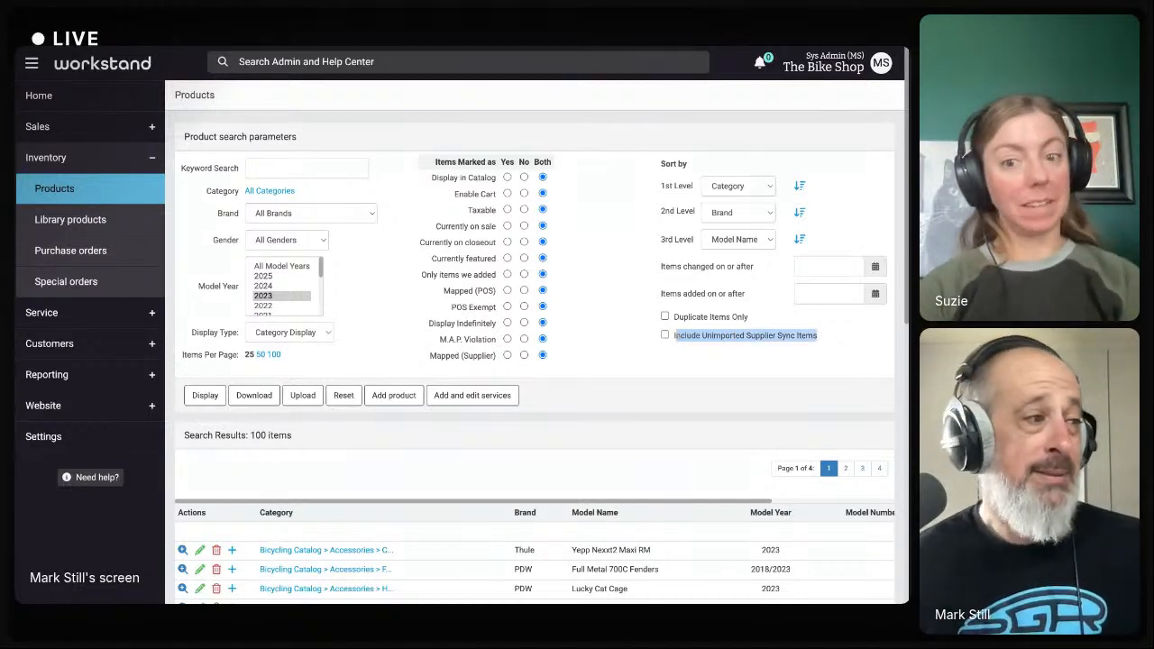
pyautogui.click(776, 364)
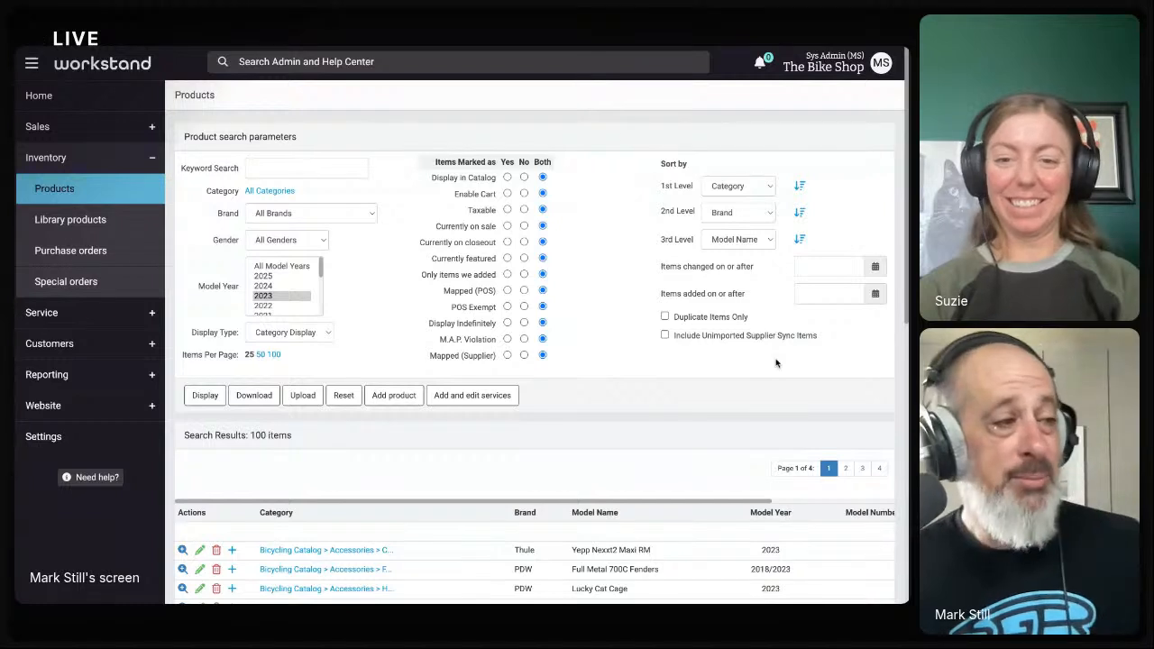